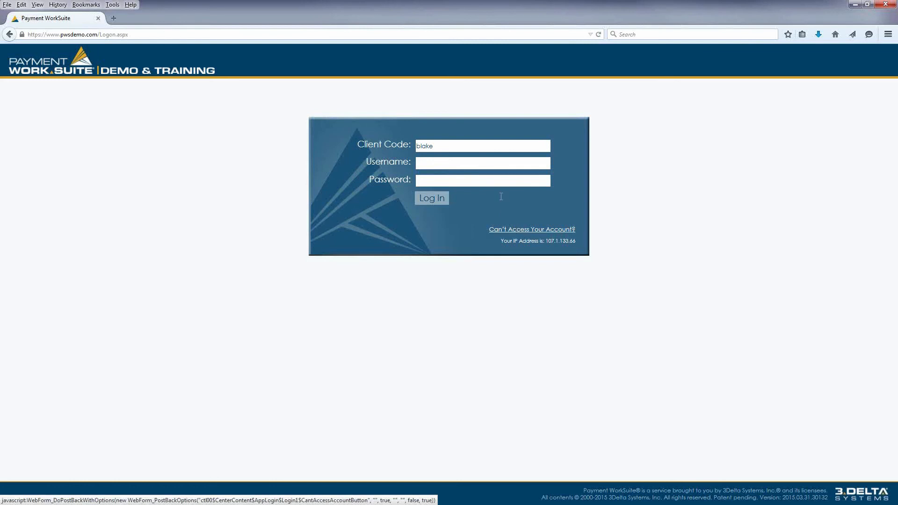
- Log in to the demo and training site by entering the account username and password
{"action": "key", "text": "Tab"}
{"action": "type", "text": "••••••••••"}
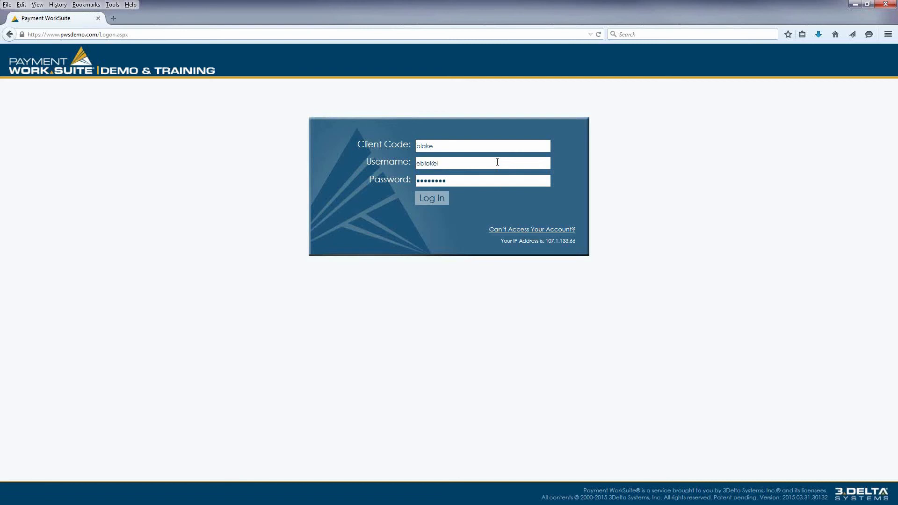
{"action": "key", "text": "Return"}
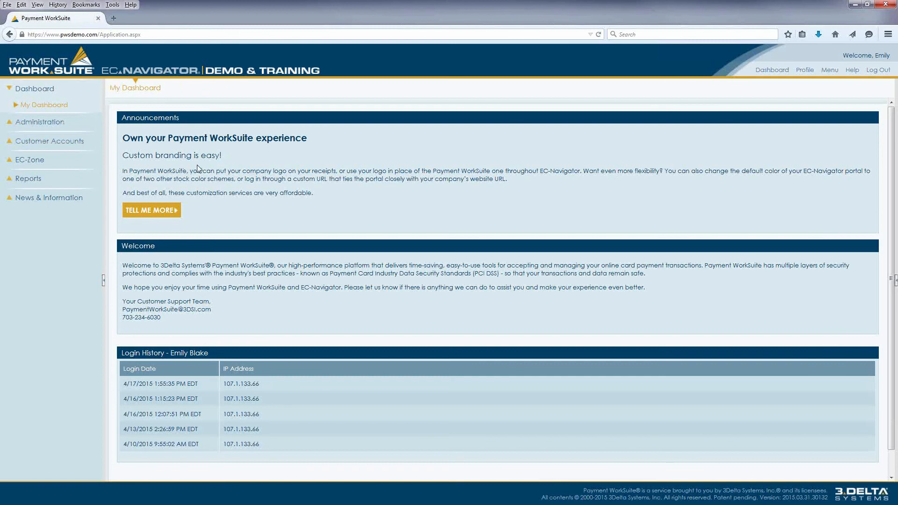
- Review the dashboard and highlight the customer support e-mail and phone number in the Welcome section
{"action": "scroll", "coordinate": [220, 162], "scroll_direction": "down", "scroll_amount": 1}
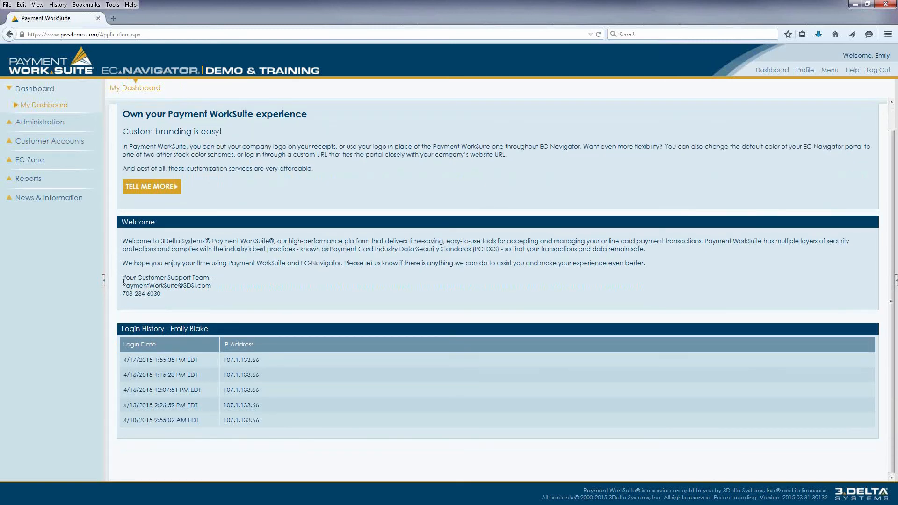
{"action": "left_click_drag", "start_coordinate": [121, 286], "coordinate": [209, 300]}
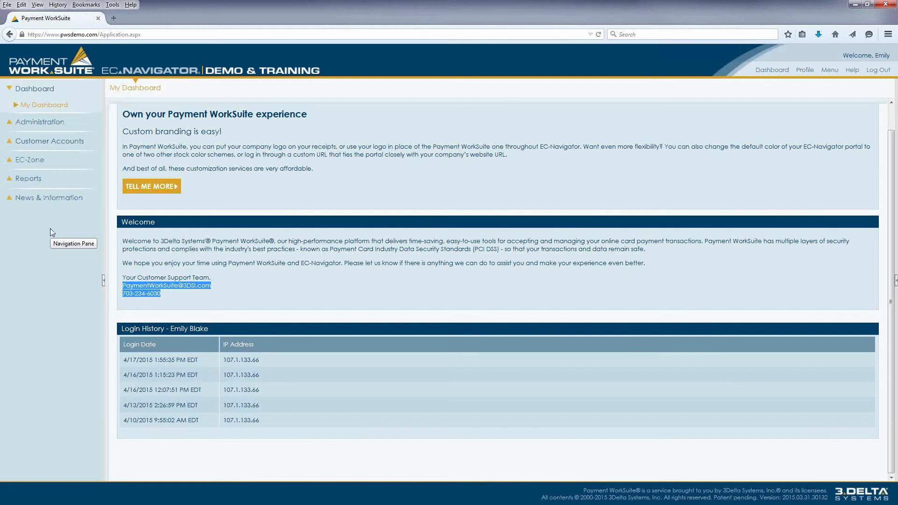
{"action": "scroll", "coordinate": [470, 235], "scroll_direction": "up", "scroll_amount": 1}
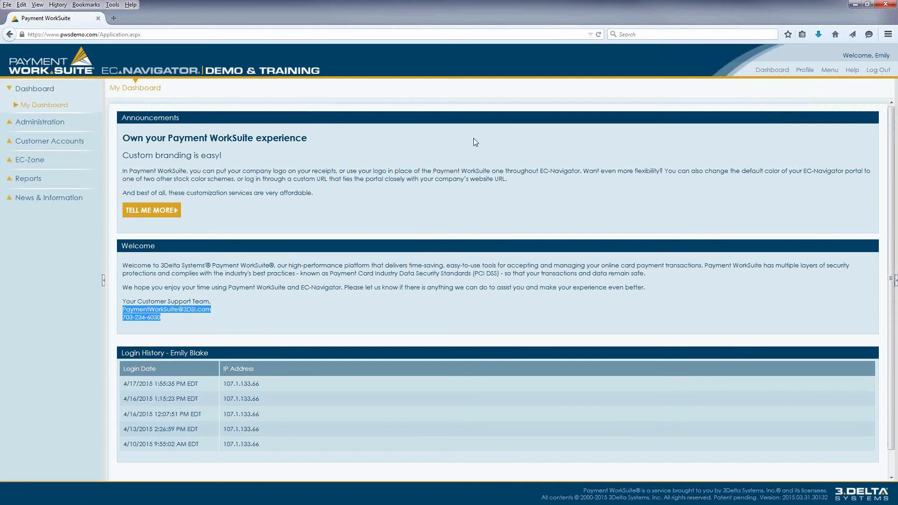
- View the password and security question settings in the user profile, and close it without changes
{"action": "left_click", "coordinate": [809, 71]}
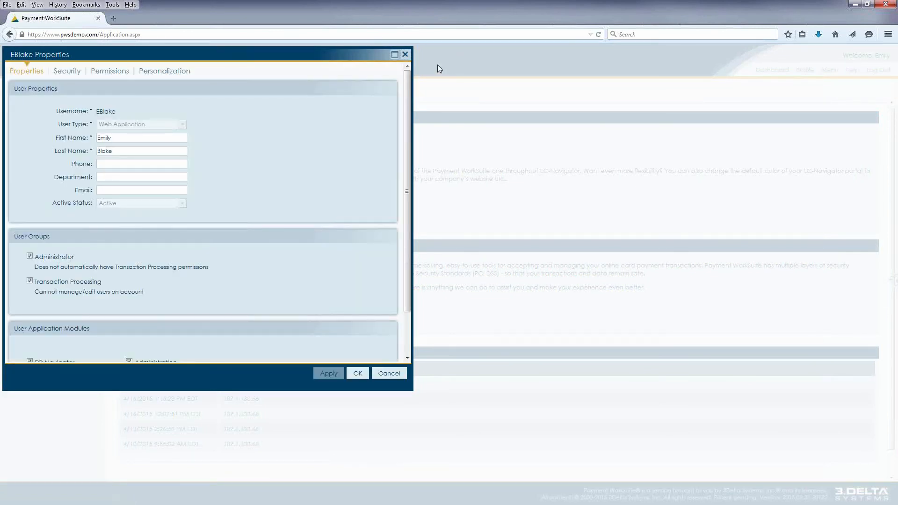
{"action": "left_click", "coordinate": [67, 72]}
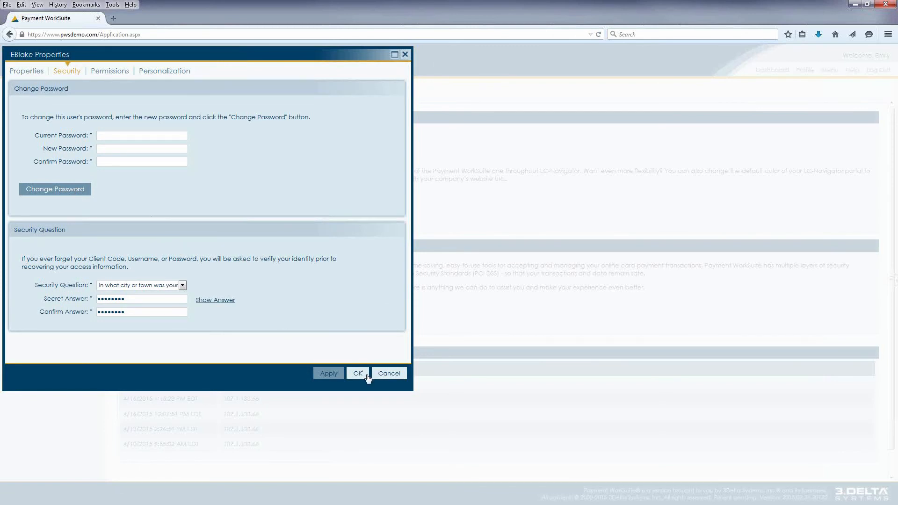
{"action": "left_click", "coordinate": [386, 375]}
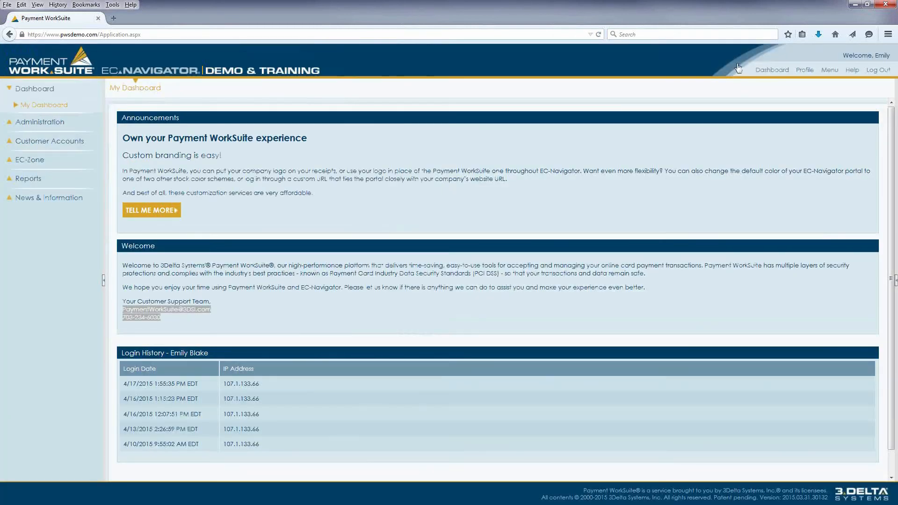
- Hide and restore the navigation pane, and show and hide the help for My Dashboard
{"action": "left_click", "coordinate": [829, 70]}
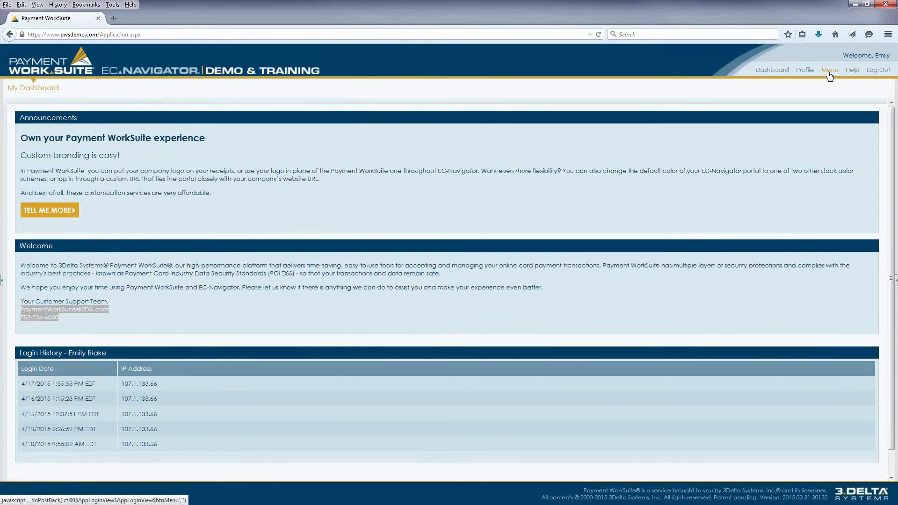
{"action": "left_click", "coordinate": [829, 71]}
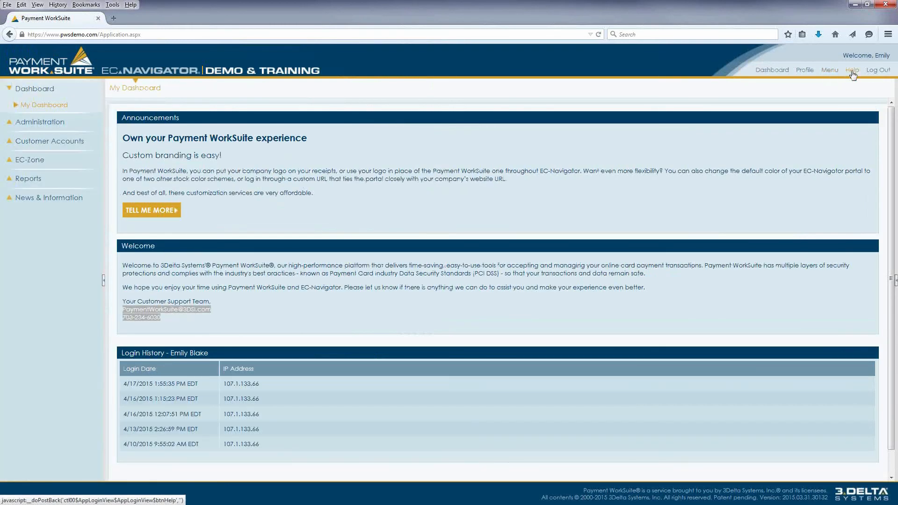
{"action": "left_click", "coordinate": [852, 70]}
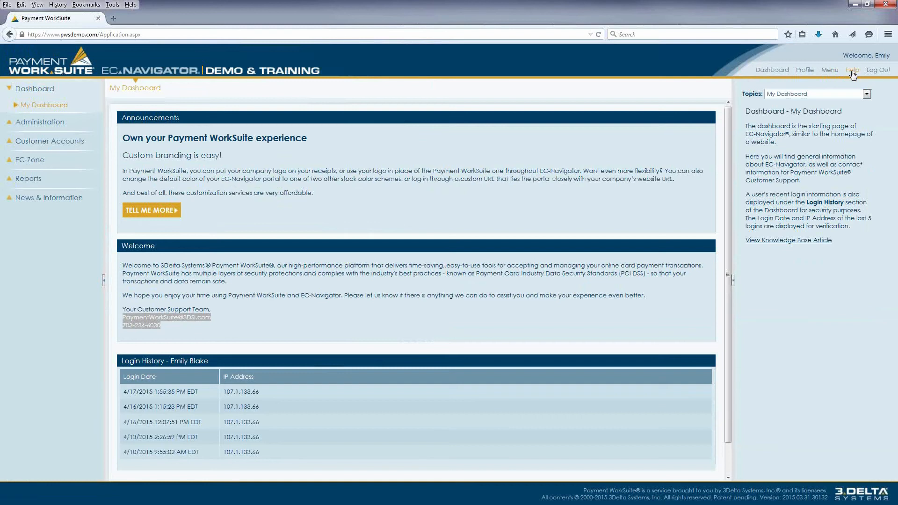
{"action": "left_click", "coordinate": [852, 71]}
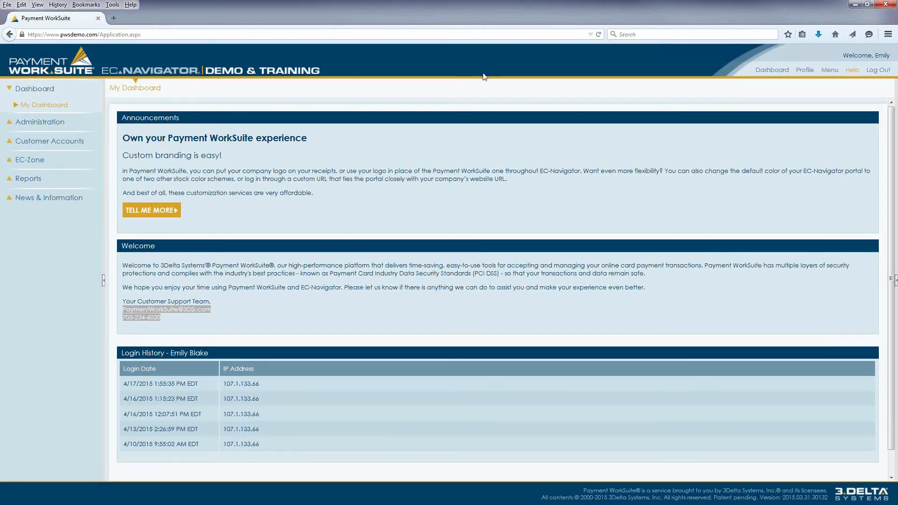
- Review the Blake Inc merchant's general properties, address and contacts, and close them without changes
{"action": "left_click", "coordinate": [45, 122]}
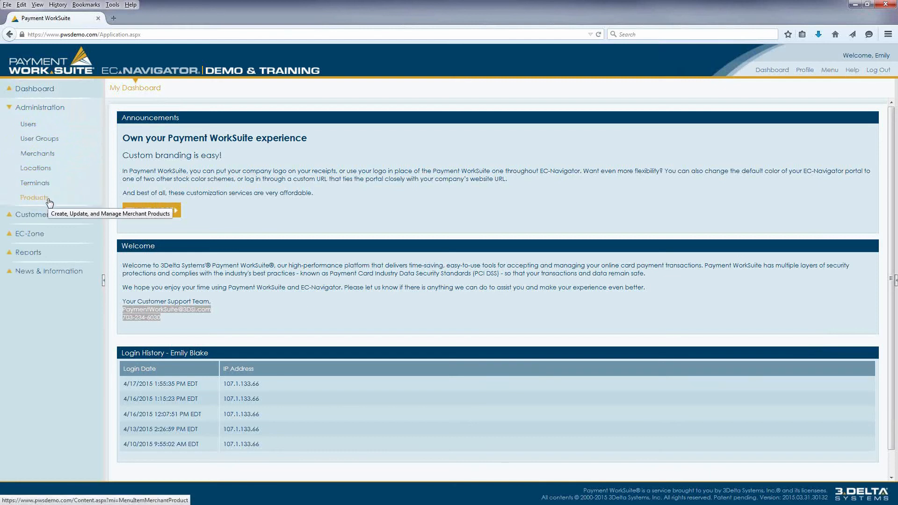
{"action": "left_click", "coordinate": [49, 160]}
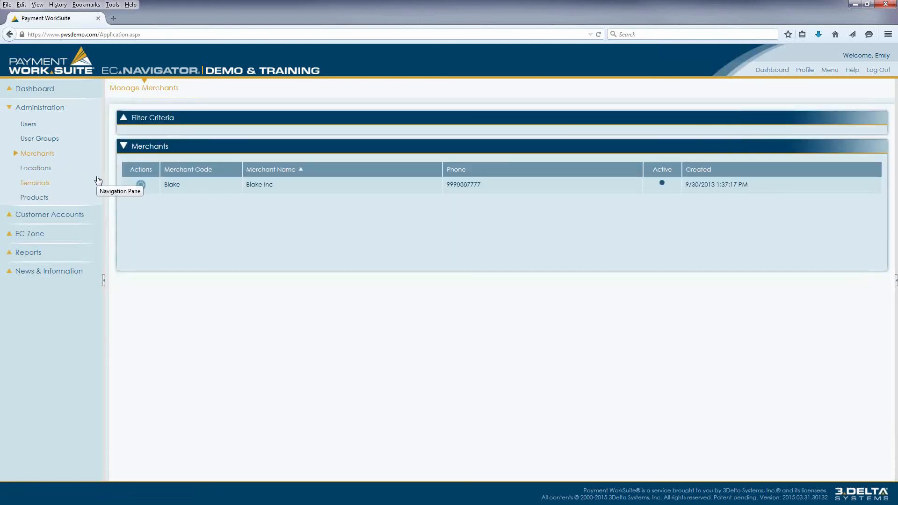
{"action": "left_click", "coordinate": [141, 185]}
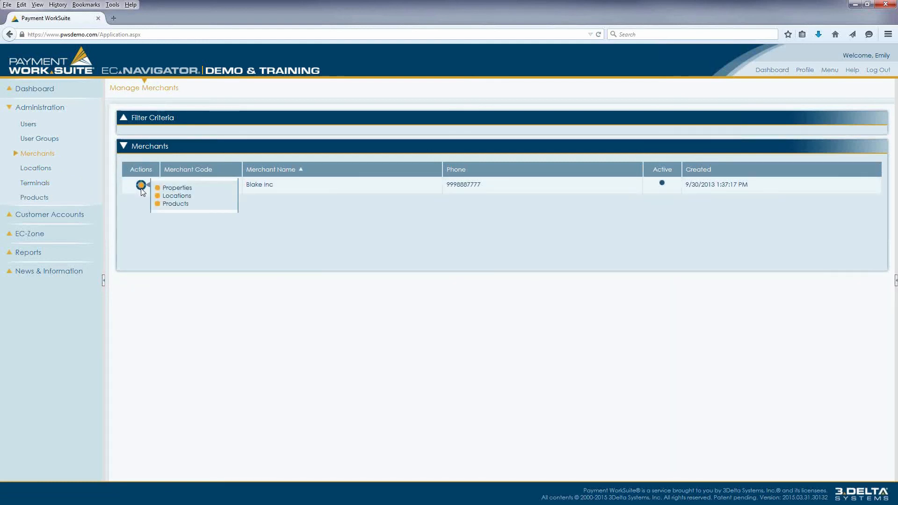
{"action": "left_click", "coordinate": [176, 188]}
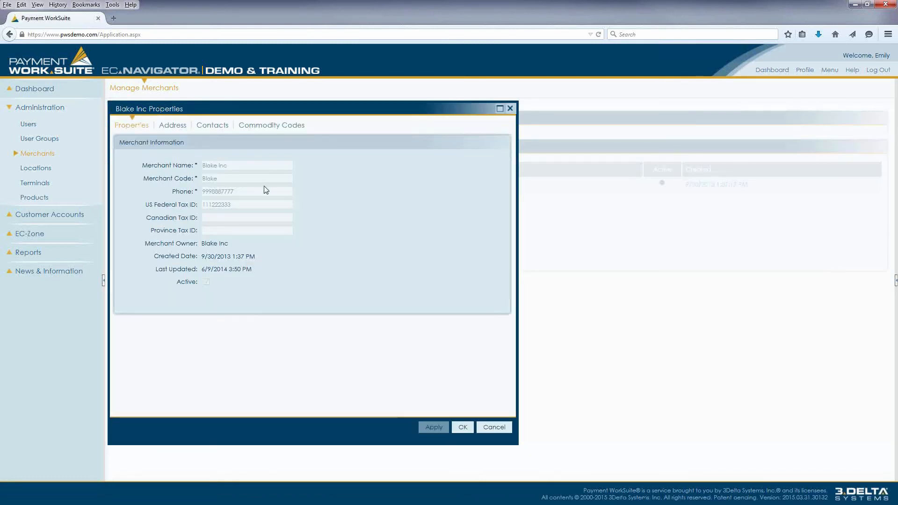
{"action": "left_click", "coordinate": [171, 130]}
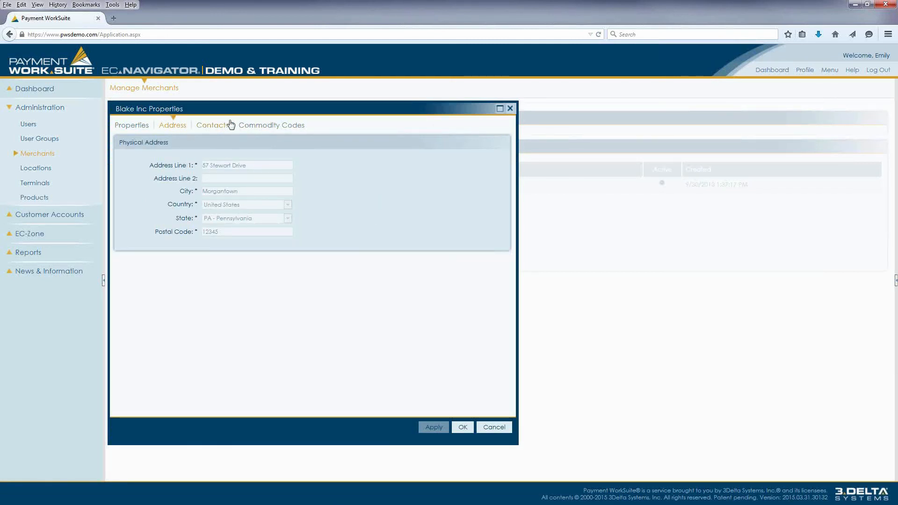
{"action": "left_click", "coordinate": [220, 130]}
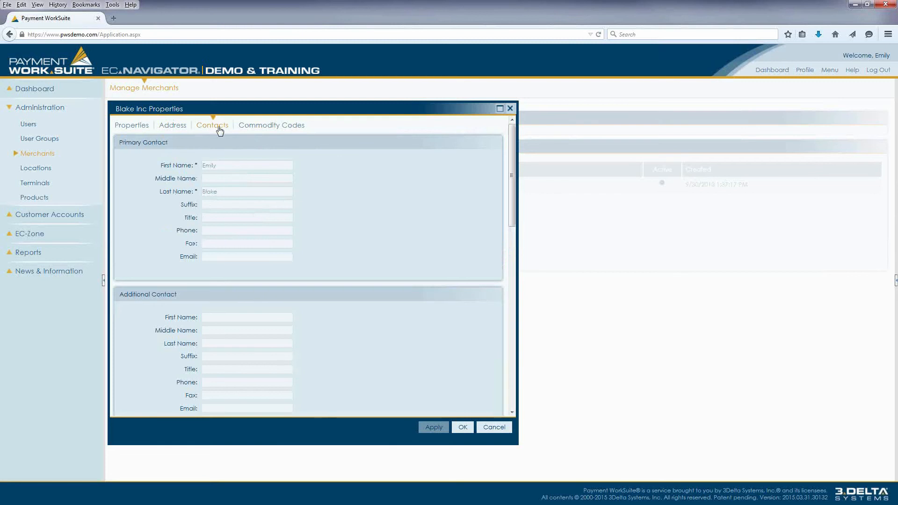
{"action": "left_click", "coordinate": [491, 427]}
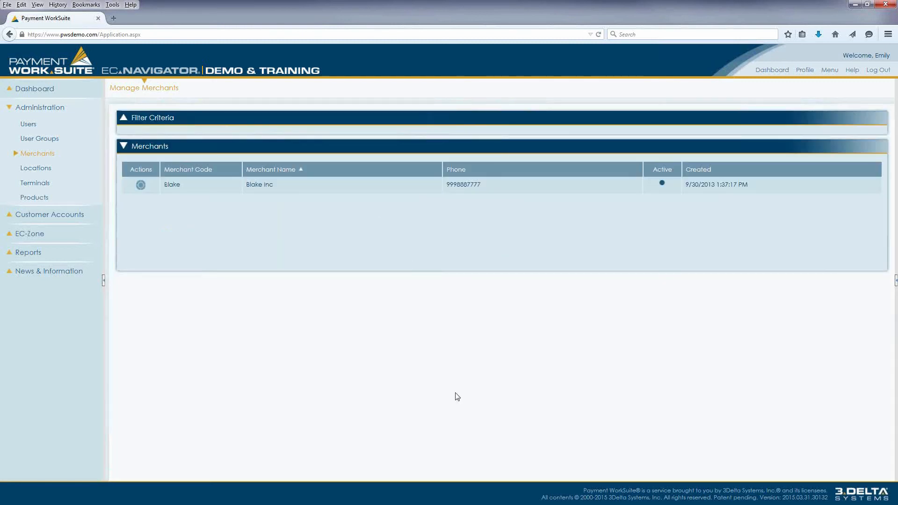
- Review the Blake Inc location's general properties, addresses and contacts, and close them without changes
{"action": "left_click", "coordinate": [44, 169]}
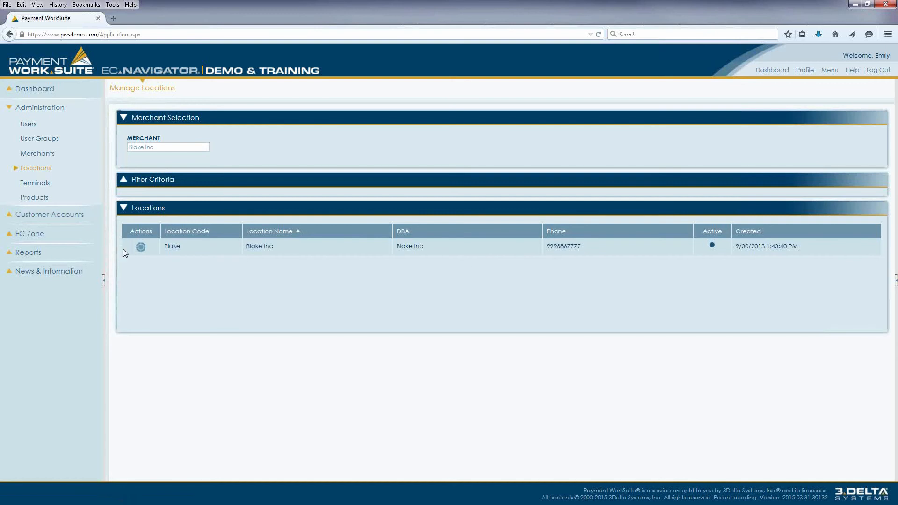
{"action": "left_click", "coordinate": [141, 247]}
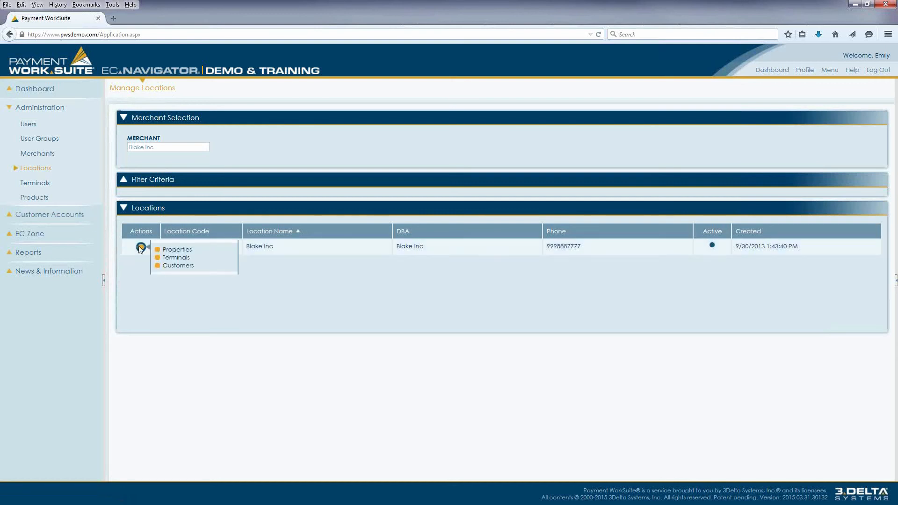
{"action": "left_click", "coordinate": [188, 251]}
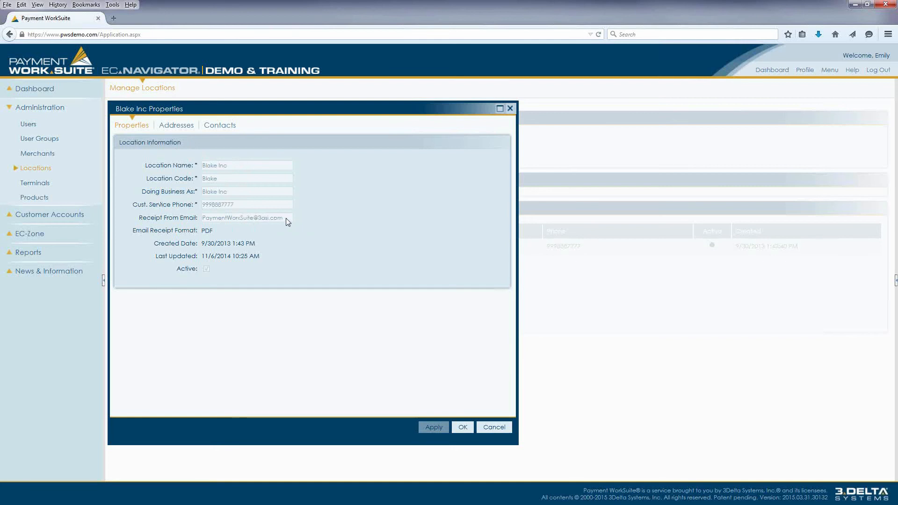
{"action": "left_click", "coordinate": [187, 126]}
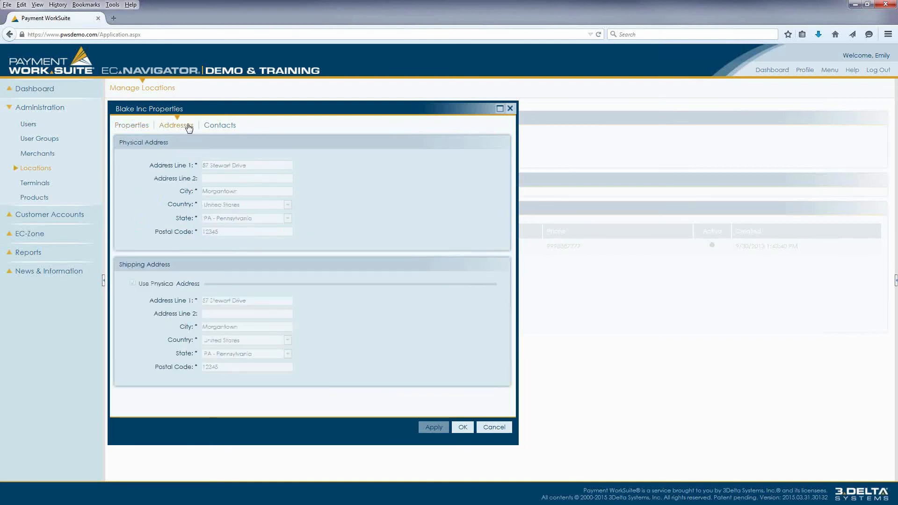
{"action": "left_click", "coordinate": [220, 130]}
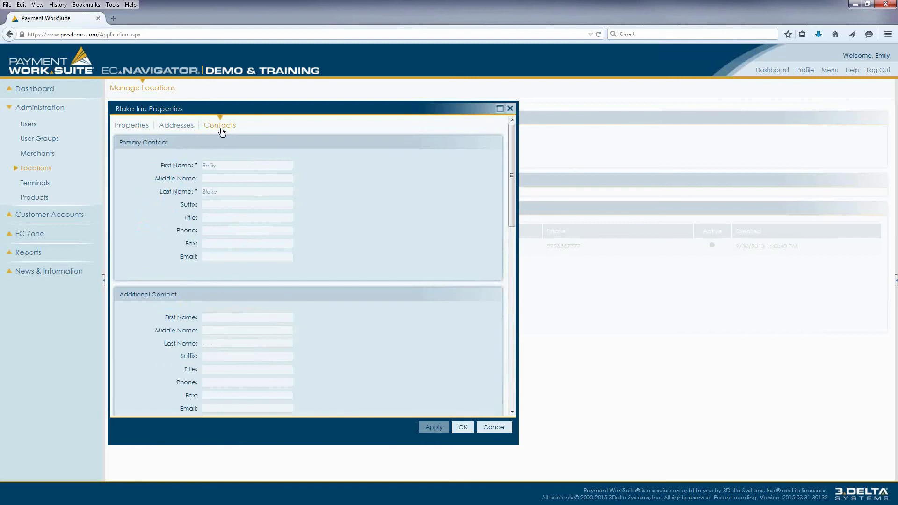
{"action": "left_click", "coordinate": [492, 427]}
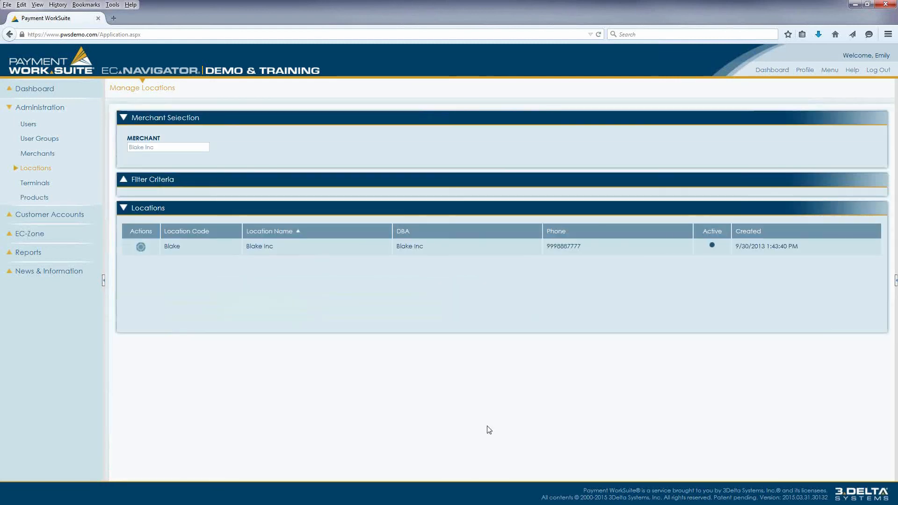
- Review the Elavon credit card processor properties of the Morgantown terminal, through Settlement Times and Merchant Information, and close them without changes
{"action": "left_click", "coordinate": [34, 183]}
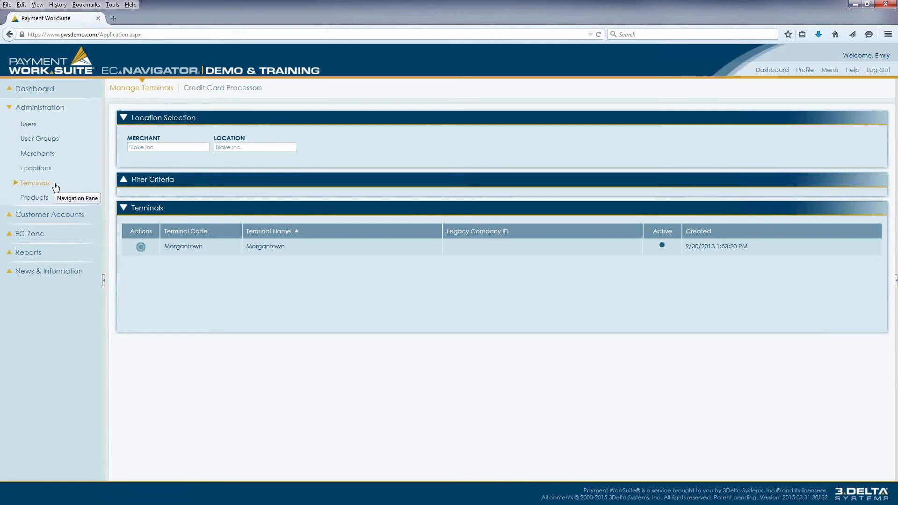
{"action": "left_click", "coordinate": [140, 246]}
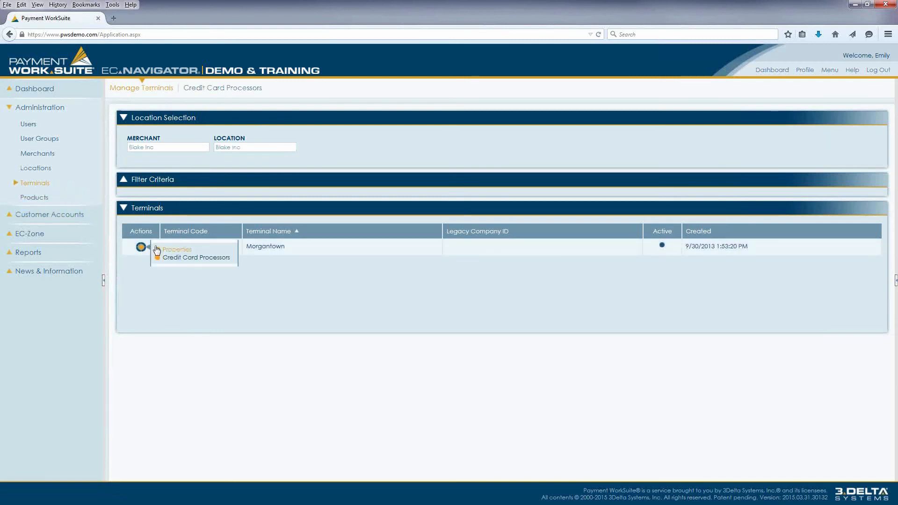
{"action": "left_click", "coordinate": [192, 259]}
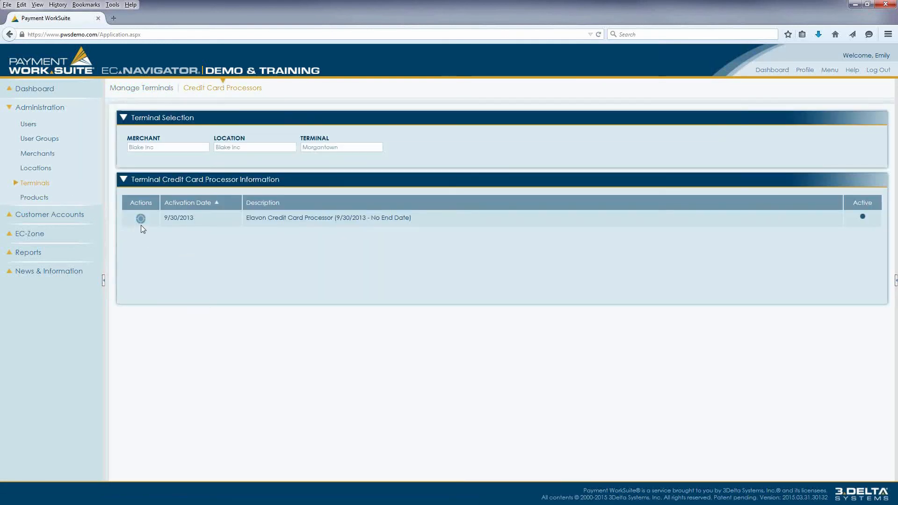
{"action": "left_click", "coordinate": [141, 220]}
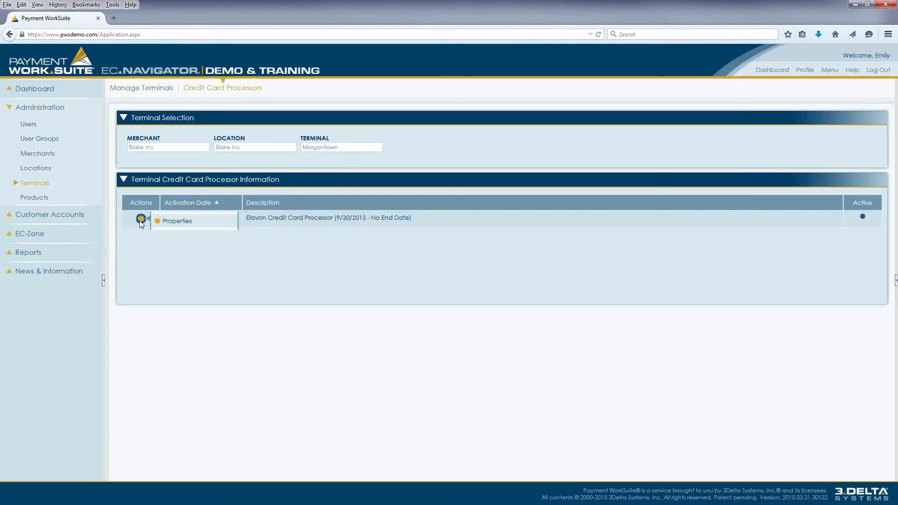
{"action": "left_click", "coordinate": [180, 221]}
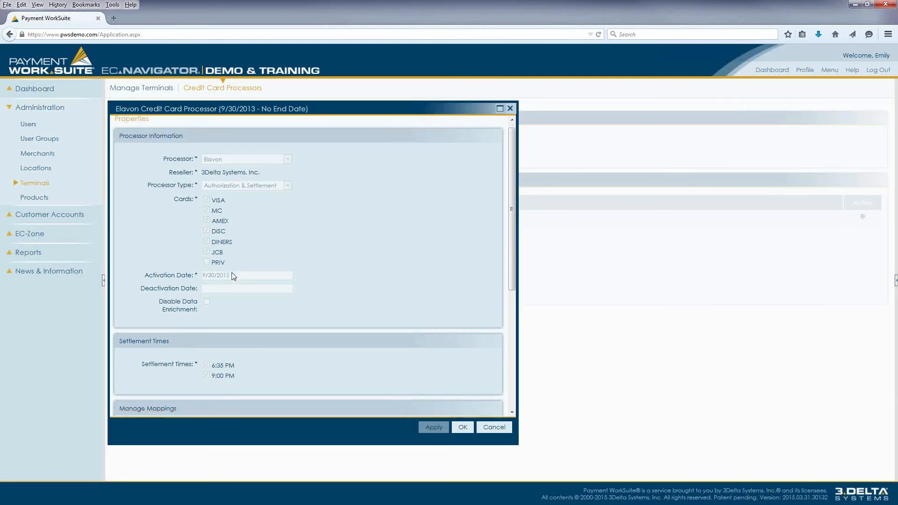
{"action": "scroll", "coordinate": [233, 279], "scroll_direction": "down", "scroll_amount": 3}
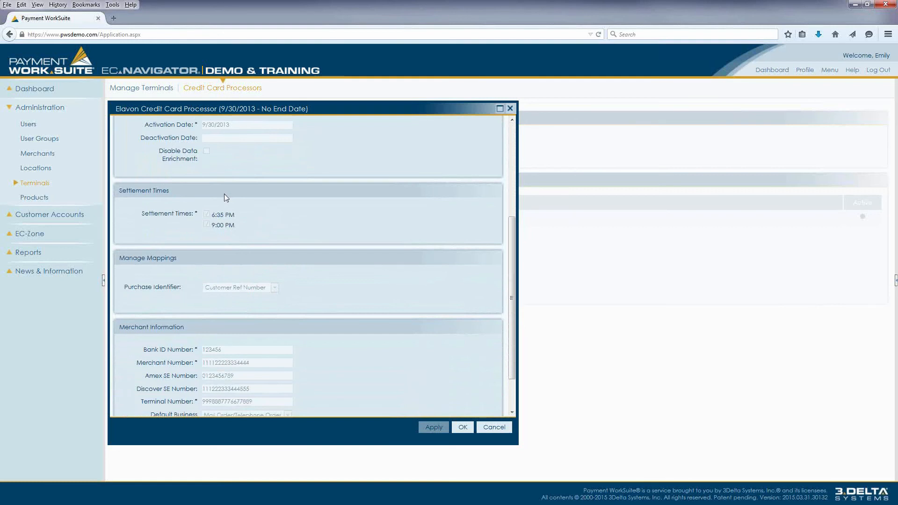
{"action": "scroll", "coordinate": [225, 195], "scroll_direction": "down", "scroll_amount": 1}
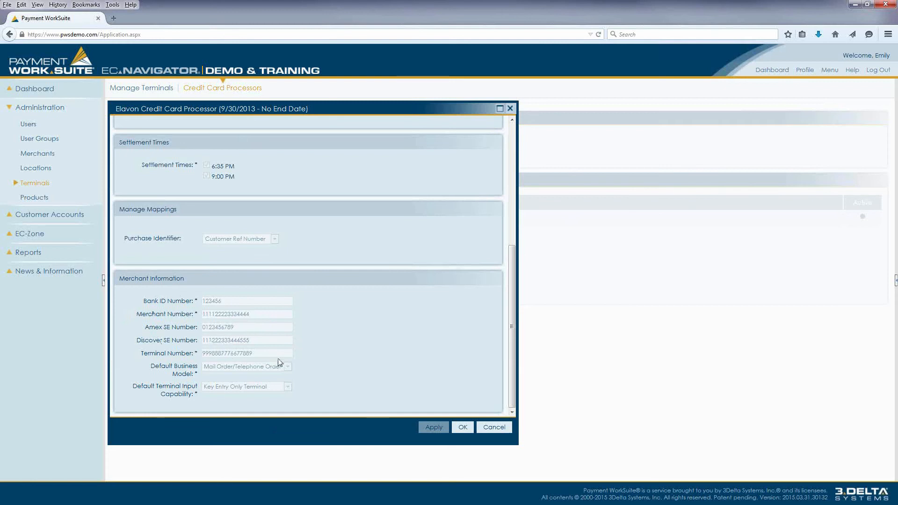
{"action": "left_click", "coordinate": [490, 431]}
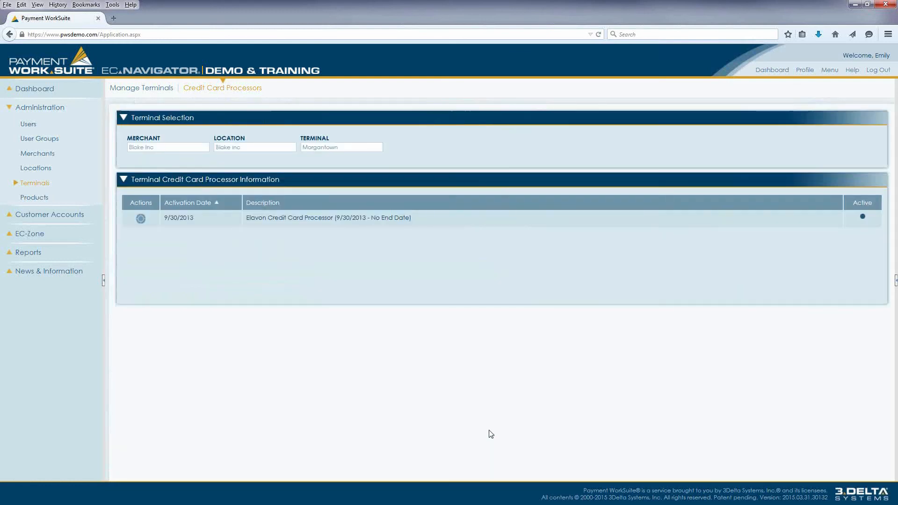
- Review the list of user groups and open the properties of the Transaction Processing group
{"action": "left_click", "coordinate": [45, 140]}
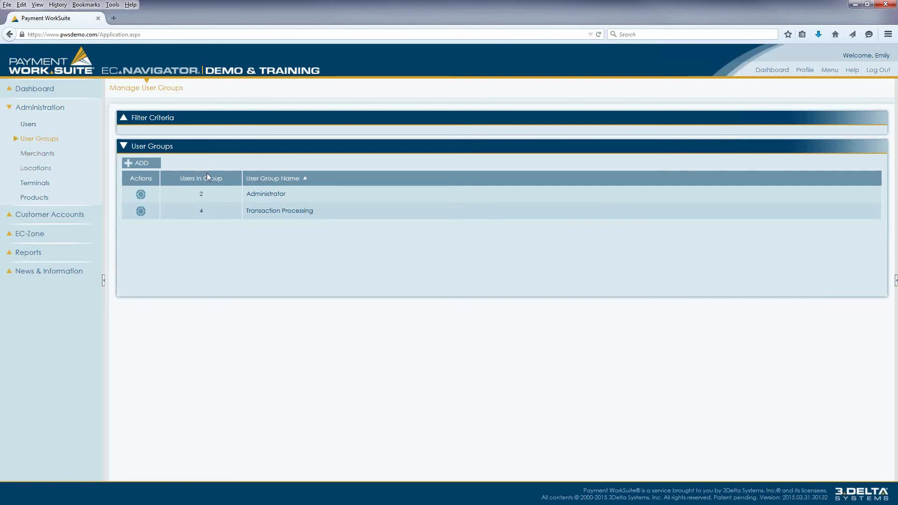
{"action": "double_click", "coordinate": [290, 196]}
{"action": "left_click_drag", "start_coordinate": [322, 214], "coordinate": [241, 216]}
{"action": "left_click_drag", "start_coordinate": [287, 196], "coordinate": [242, 198]}
{"action": "mouse_move", "coordinate": [140, 213]}
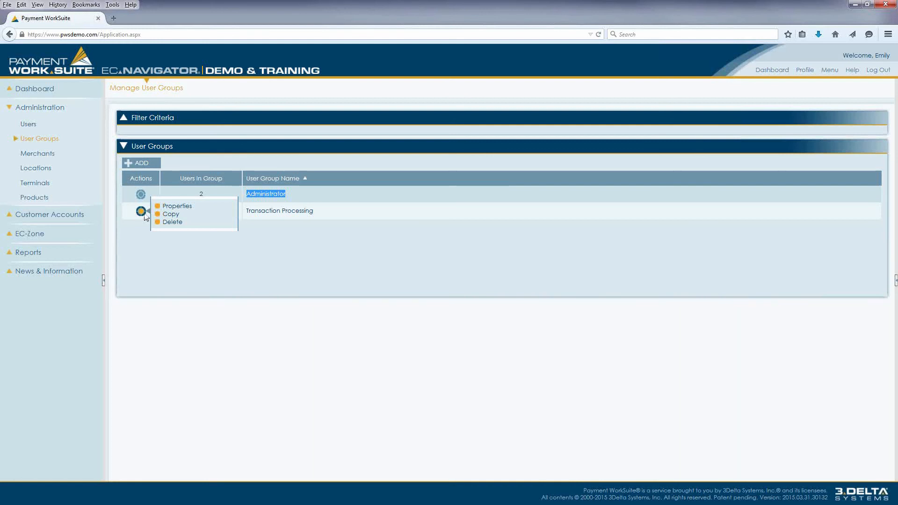
{"action": "left_click", "coordinate": [183, 207]}
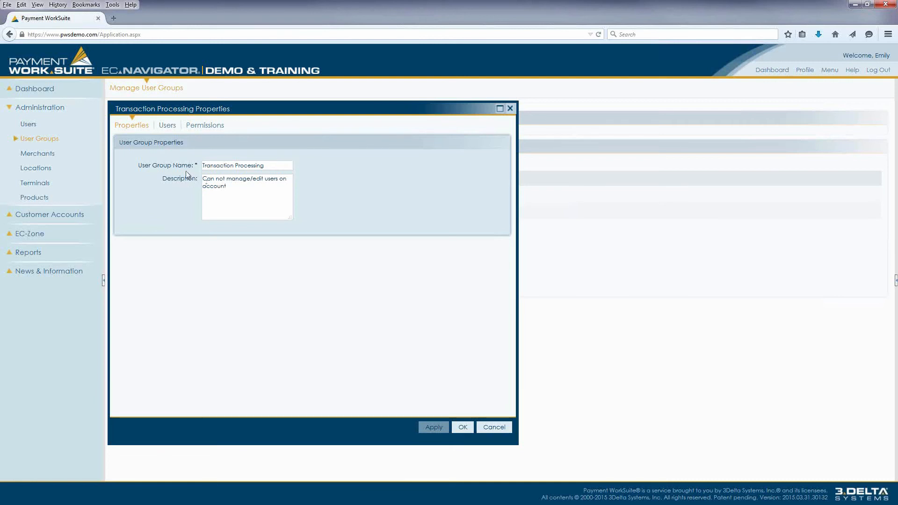
- Remove the first listed user from the Transaction Processing group and add that user back
{"action": "left_click", "coordinate": [167, 126]}
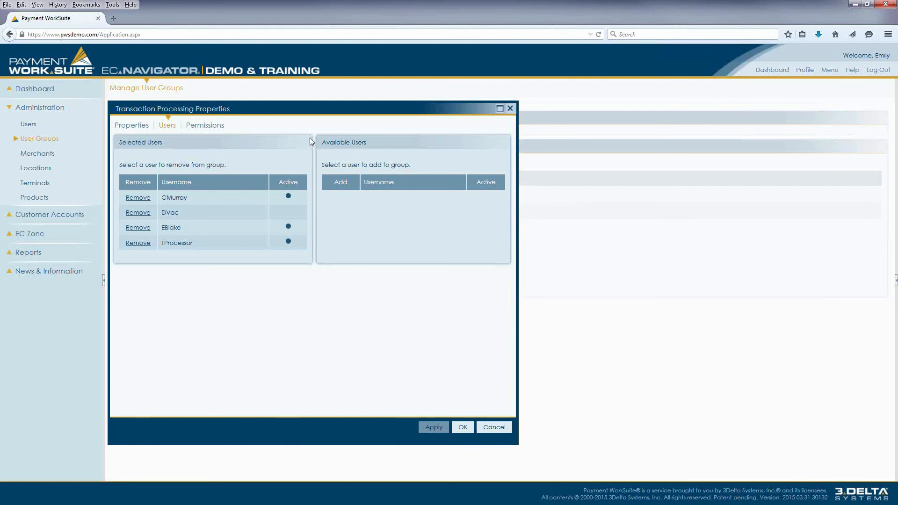
{"action": "left_click", "coordinate": [132, 200]}
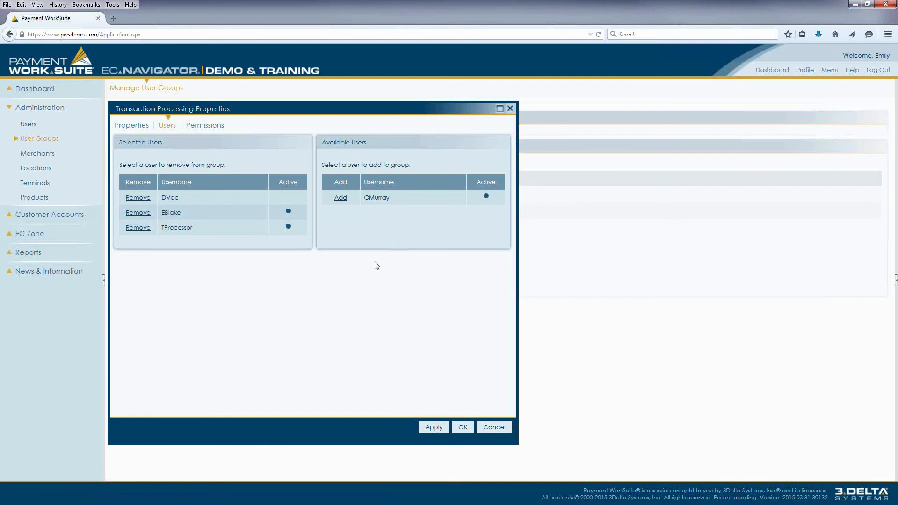
{"action": "left_click", "coordinate": [339, 200]}
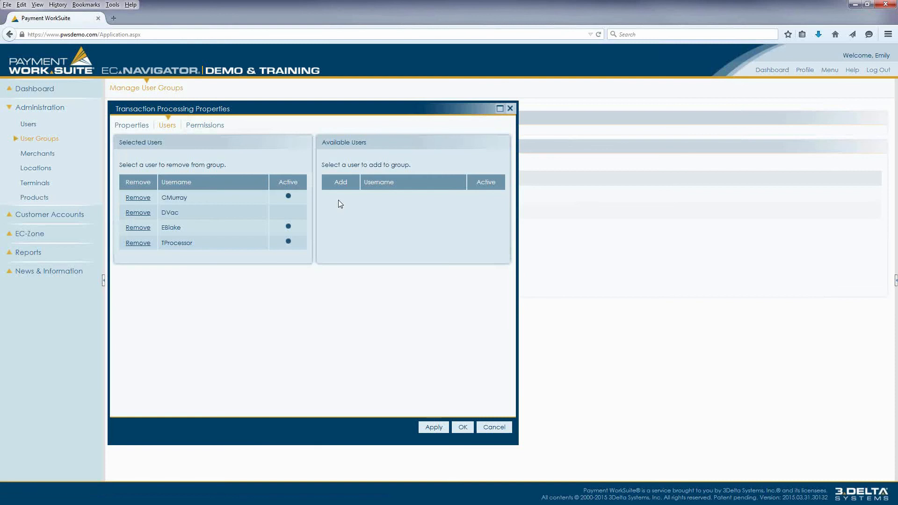
- Review the Transaction Processing group's general, merchant, location and terminal permissions, and close its properties without saving
{"action": "left_click", "coordinate": [204, 125]}
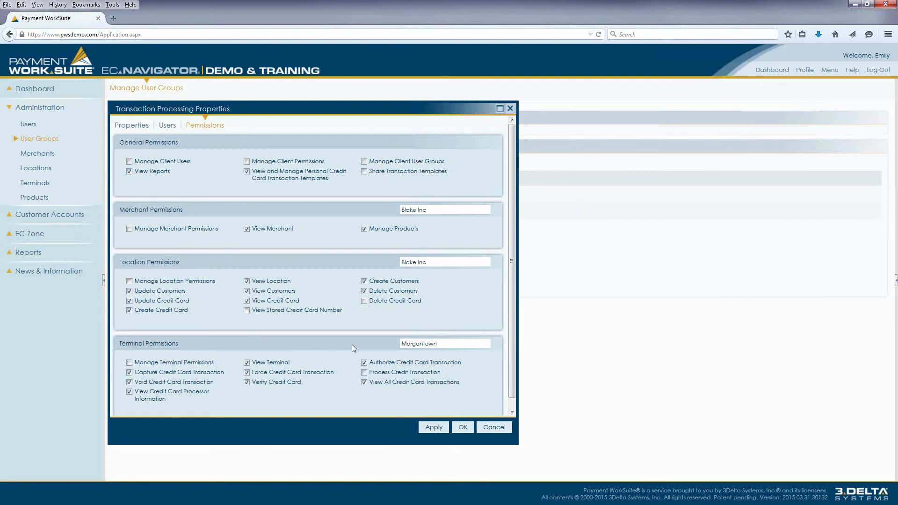
{"action": "left_click", "coordinate": [492, 427]}
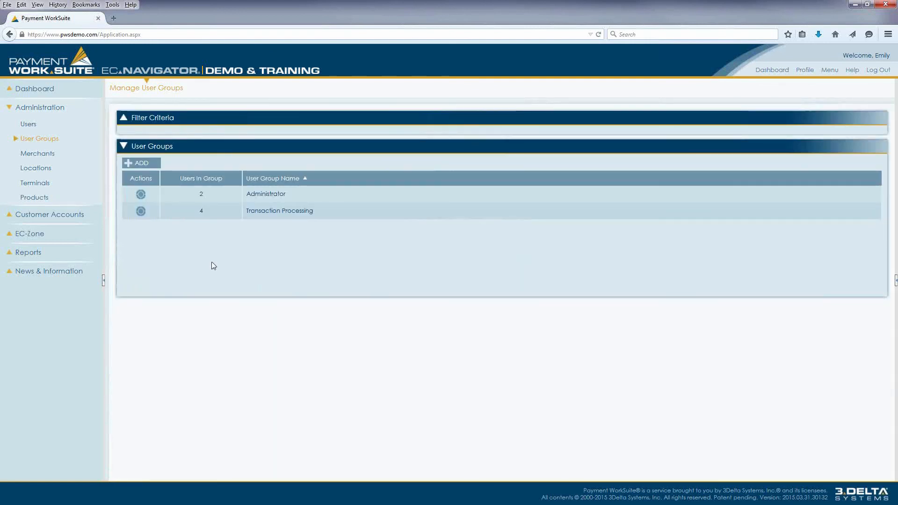
- Start a new user in the user administration and assign it to the Transaction Processing group
{"action": "left_click", "coordinate": [31, 128]}
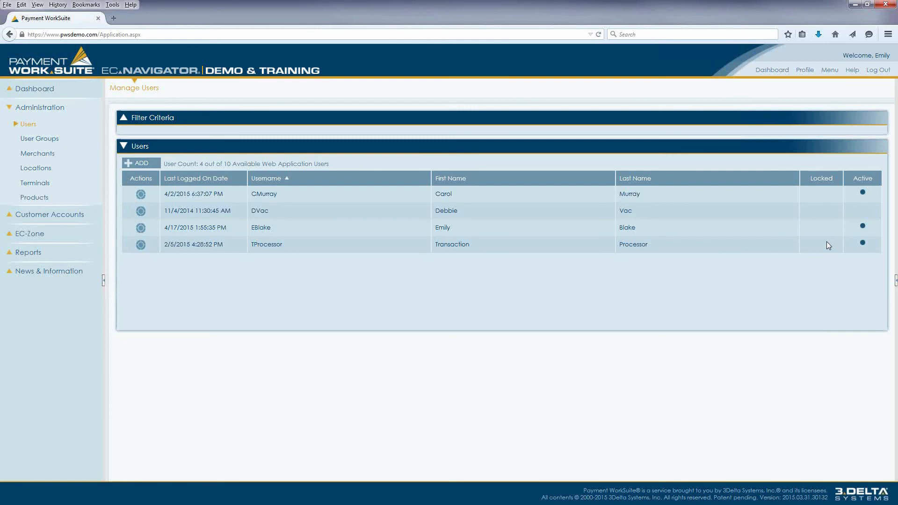
{"action": "left_click", "coordinate": [135, 166]}
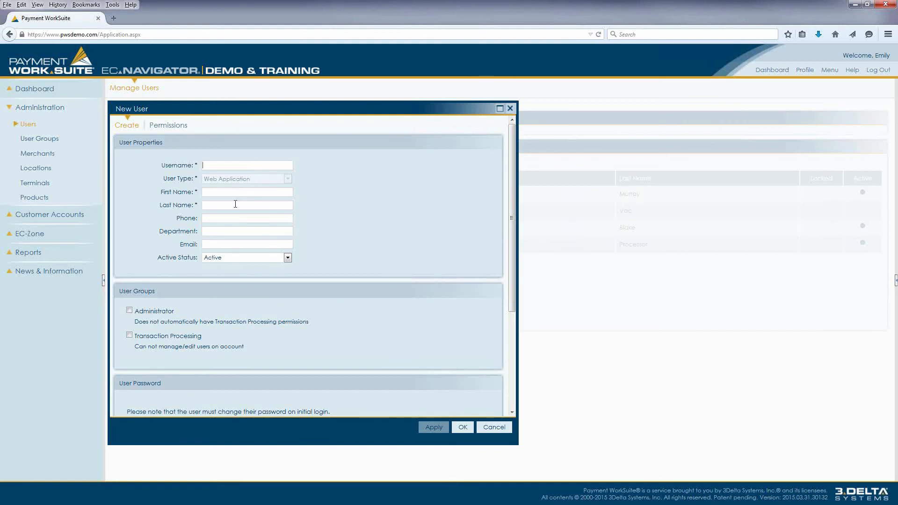
{"action": "left_click_drag", "start_coordinate": [178, 247], "coordinate": [197, 246]}
{"action": "left_click", "coordinate": [202, 244]}
{"action": "scroll", "coordinate": [219, 245], "scroll_direction": "down", "scroll_amount": 3}
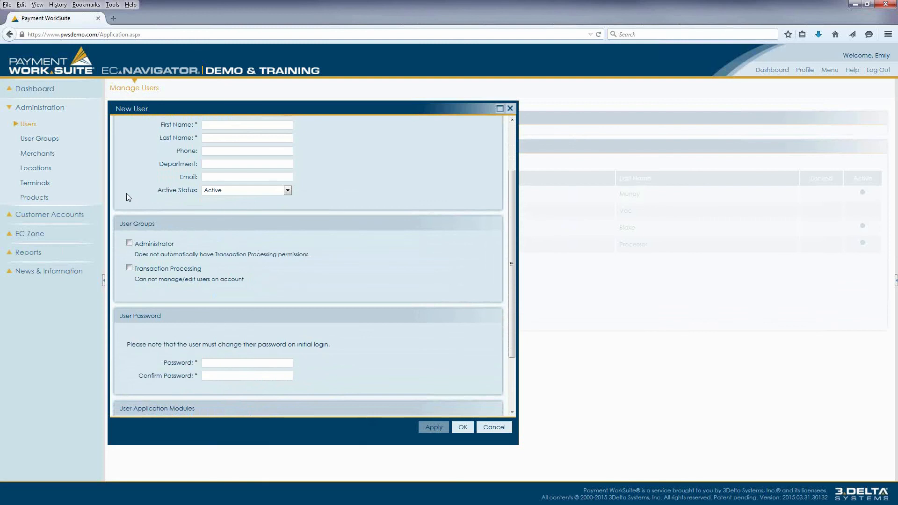
{"action": "left_click", "coordinate": [130, 269]}
- Examine the new user's group, password and application module settings
{"action": "scroll", "coordinate": [218, 262], "scroll_direction": "down", "scroll_amount": 5}
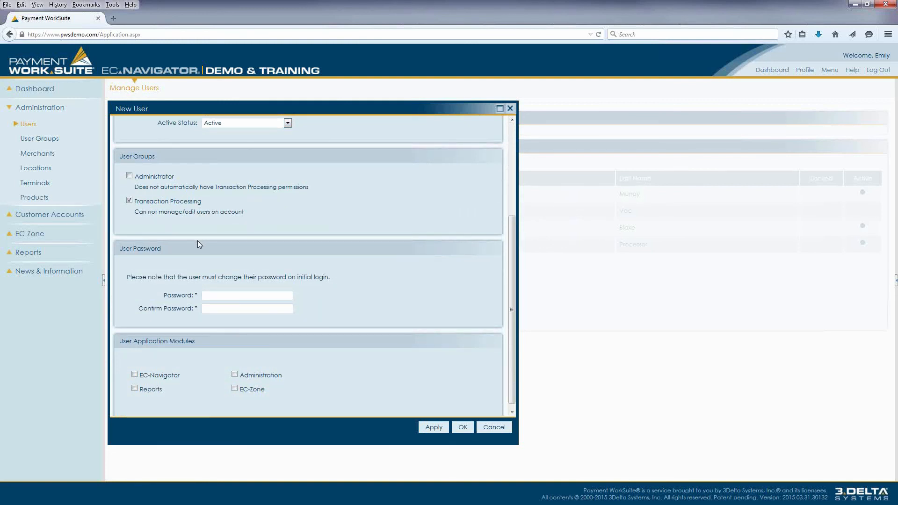
{"action": "scroll", "coordinate": [197, 241], "scroll_direction": "down", "scroll_amount": 1}
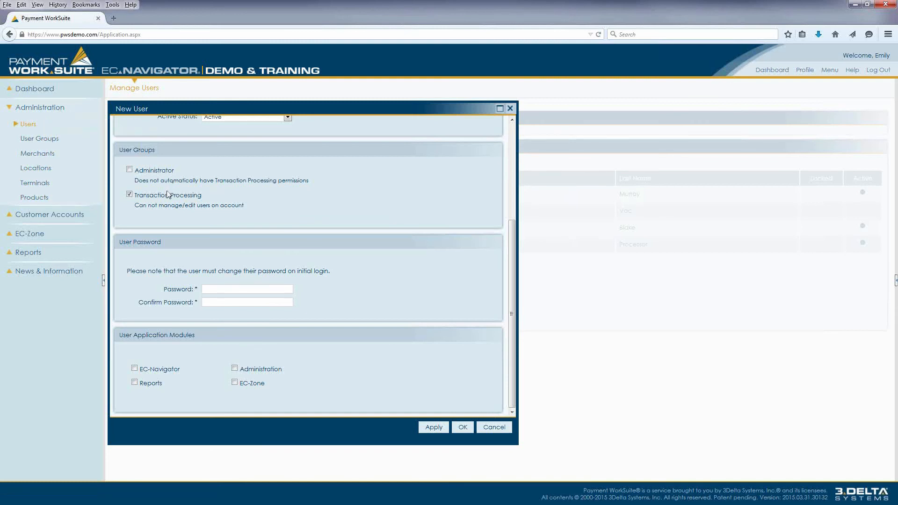
{"action": "scroll", "coordinate": [266, 254], "scroll_direction": "up", "scroll_amount": 1}
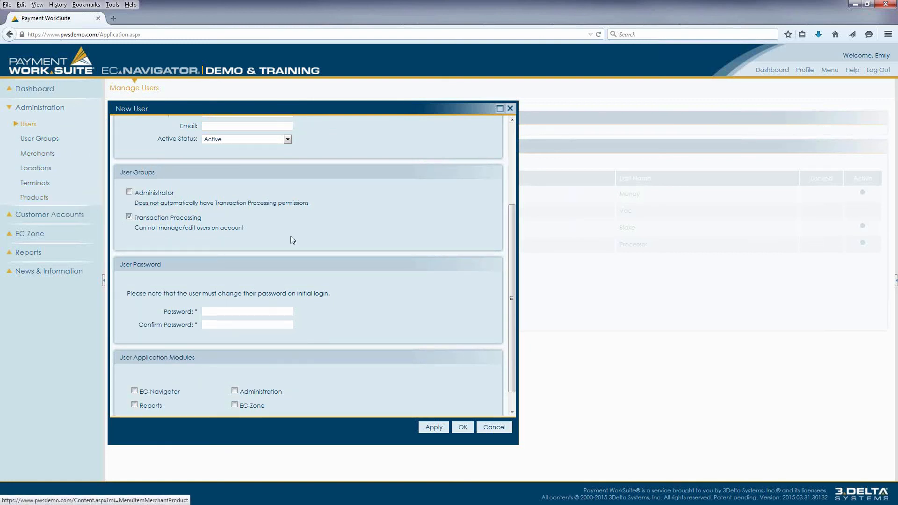
{"action": "scroll", "coordinate": [291, 235], "scroll_direction": "down", "scroll_amount": 1}
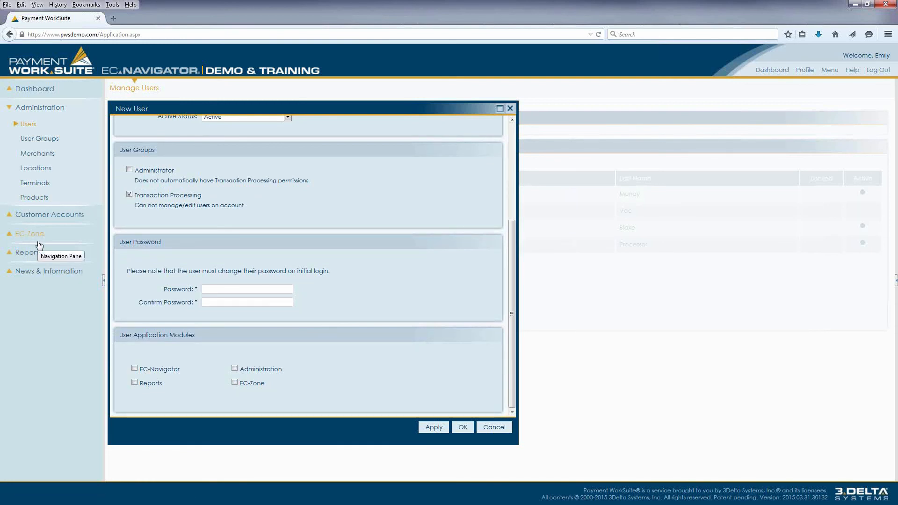
{"action": "scroll", "coordinate": [353, 285], "scroll_direction": "up", "scroll_amount": 5}
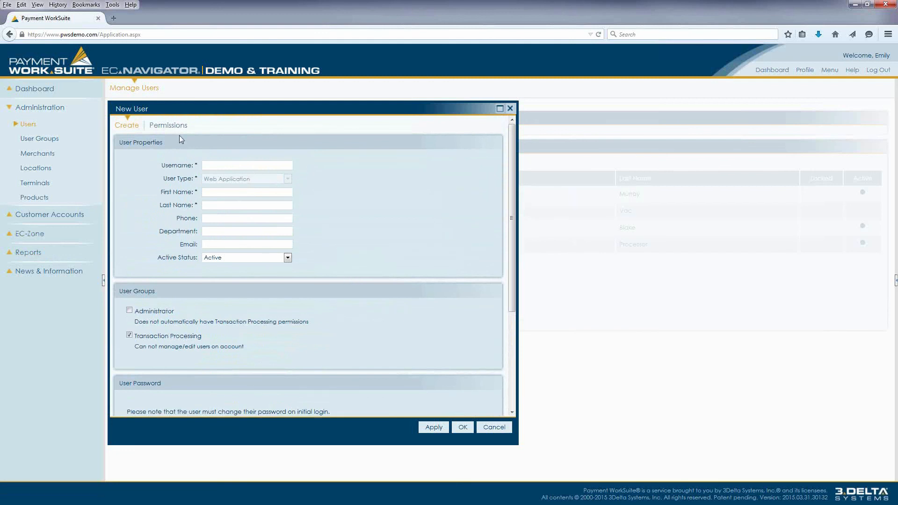
- Review the new user's group permissions and user-specific permissions down to the terminal level, and cancel the new user
{"action": "left_click", "coordinate": [170, 126]}
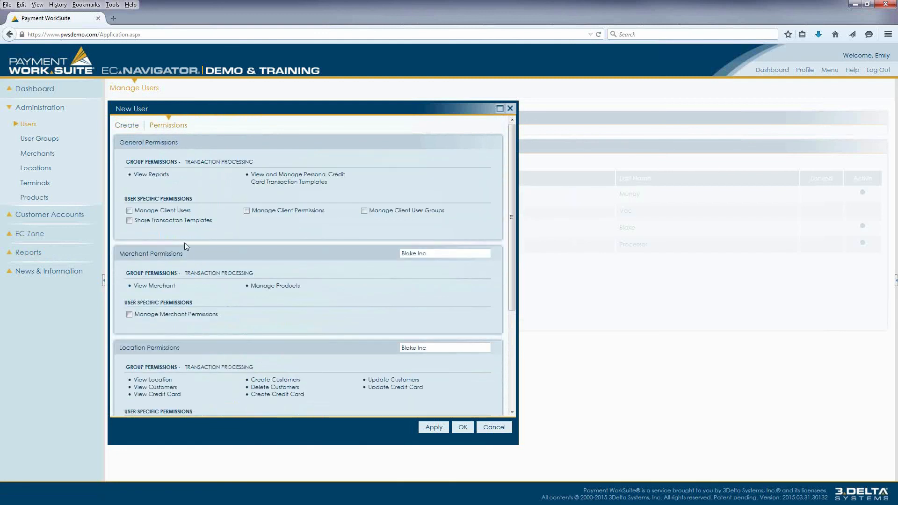
{"action": "scroll", "coordinate": [180, 240], "scroll_direction": "down", "scroll_amount": 2}
{"action": "scroll", "coordinate": [179, 236], "scroll_direction": "down", "scroll_amount": 2}
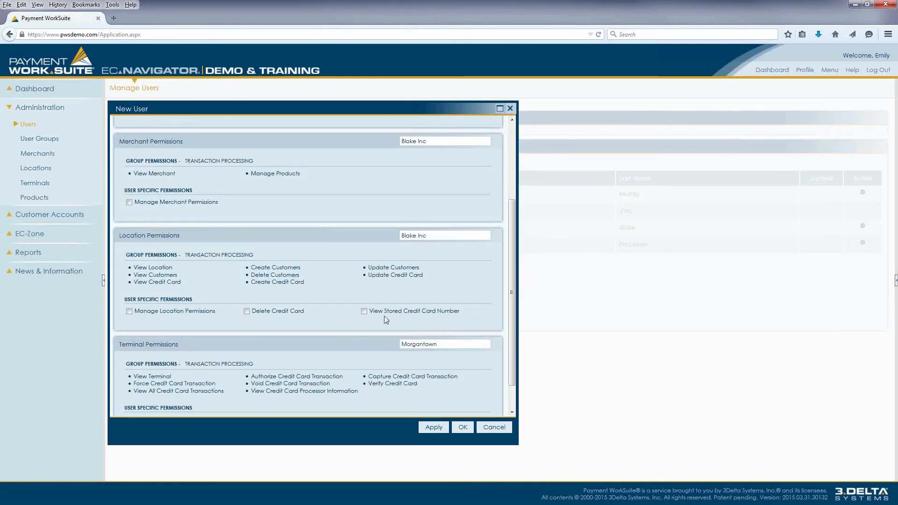
{"action": "scroll", "coordinate": [372, 335], "scroll_direction": "down", "scroll_amount": 1}
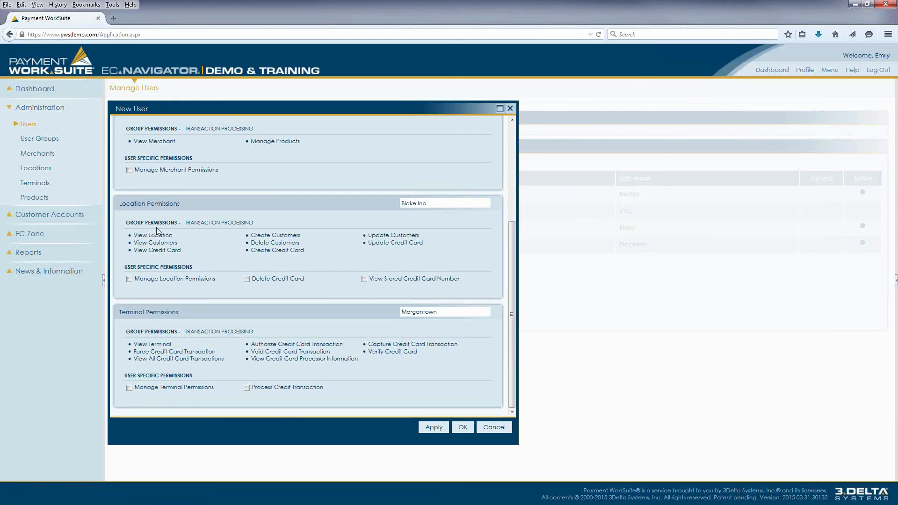
{"action": "scroll", "coordinate": [223, 225], "scroll_direction": "up", "scroll_amount": 2}
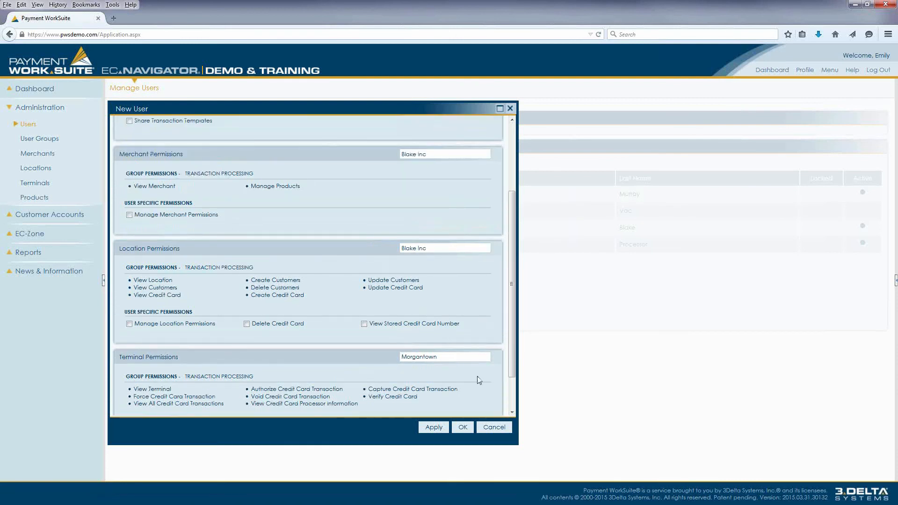
{"action": "left_click", "coordinate": [506, 427]}
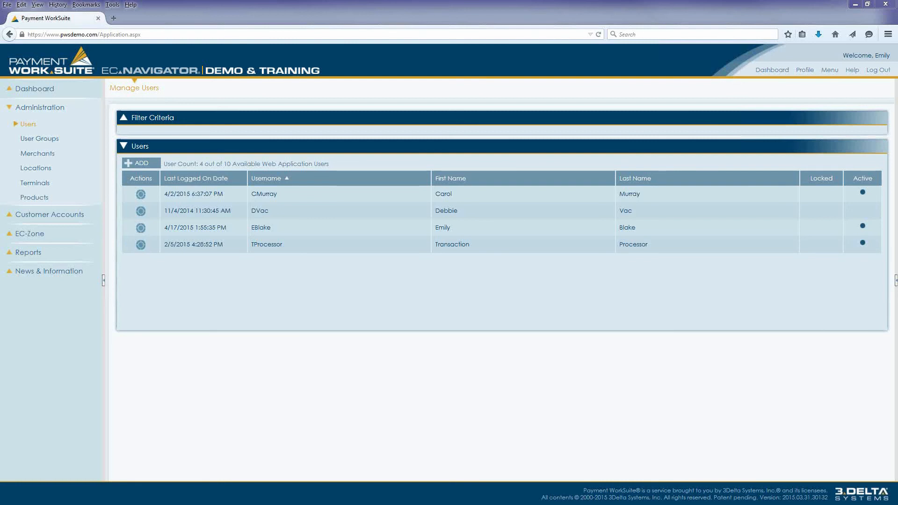
- Reopen a blank new user form to review its user groups, password and application modules, and cancel it
{"action": "left_click", "coordinate": [153, 164]}
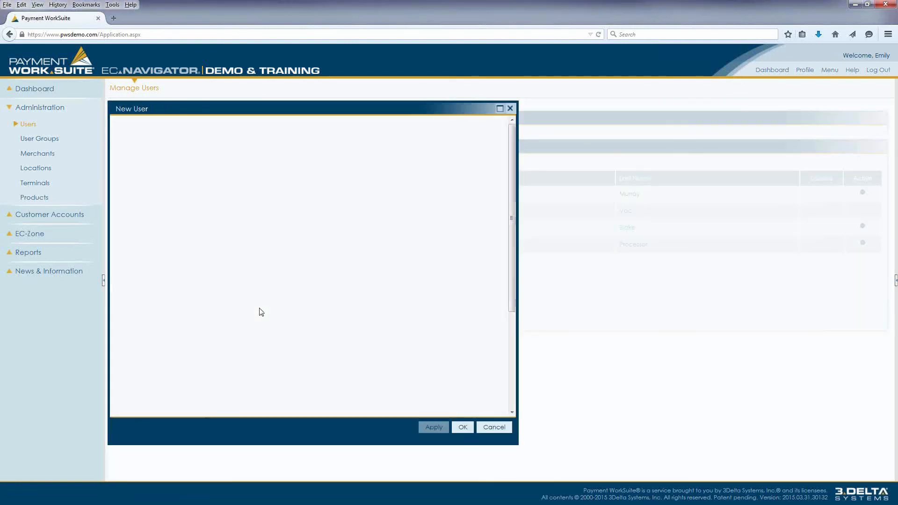
{"action": "scroll", "coordinate": [252, 299], "scroll_direction": "down", "scroll_amount": 5}
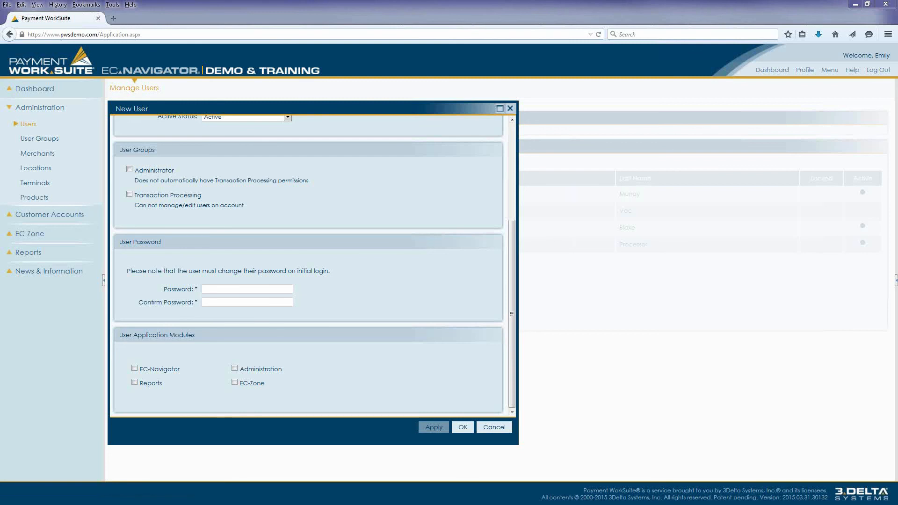
{"action": "left_click", "coordinate": [501, 427]}
- Start a new product for the Blake Inc merchant and set its unit of measure to Each
{"action": "left_click", "coordinate": [33, 199]}
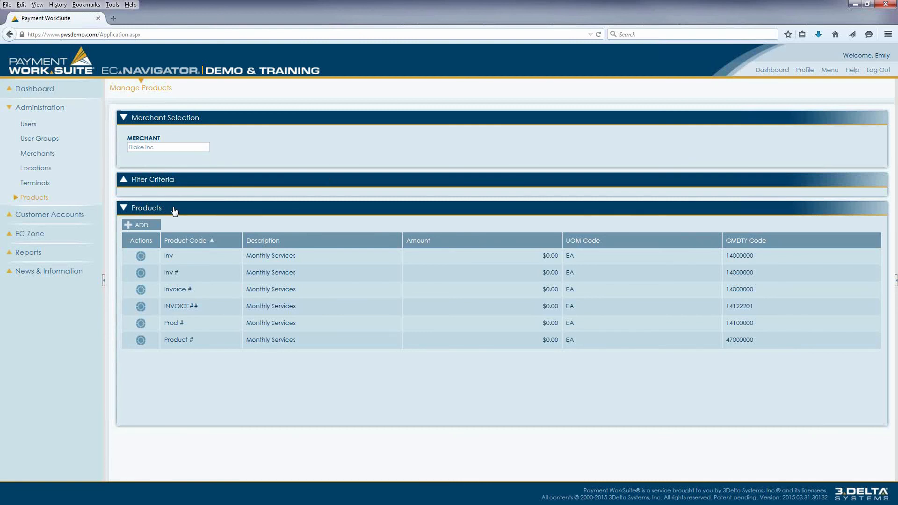
{"action": "left_click", "coordinate": [140, 226]}
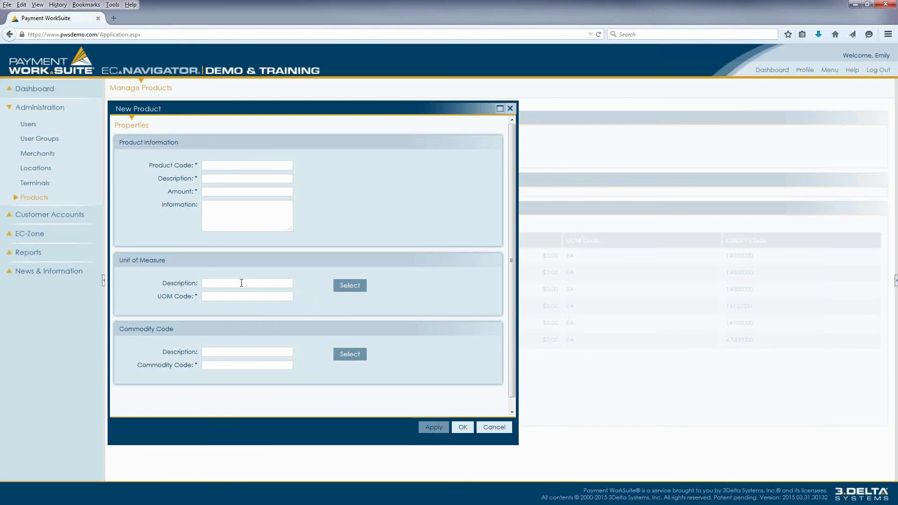
{"action": "type", "text": "ea"}
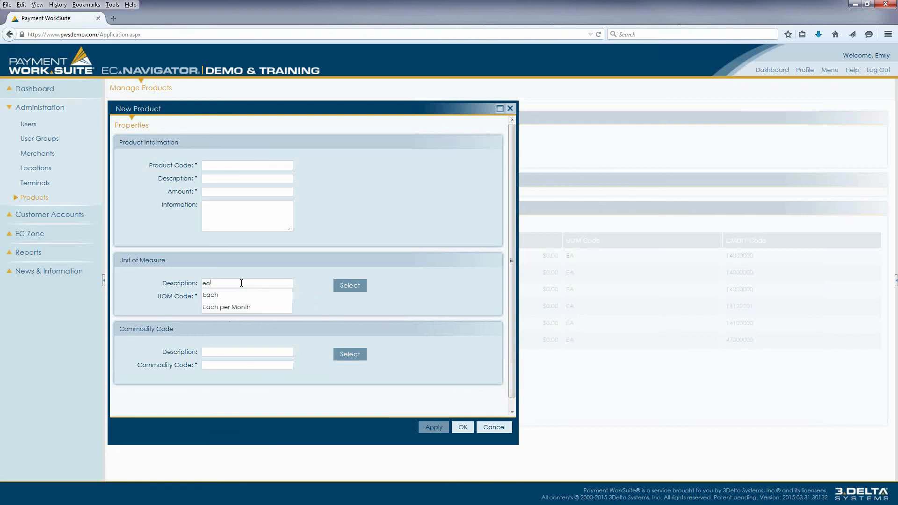
{"action": "left_click", "coordinate": [229, 295]}
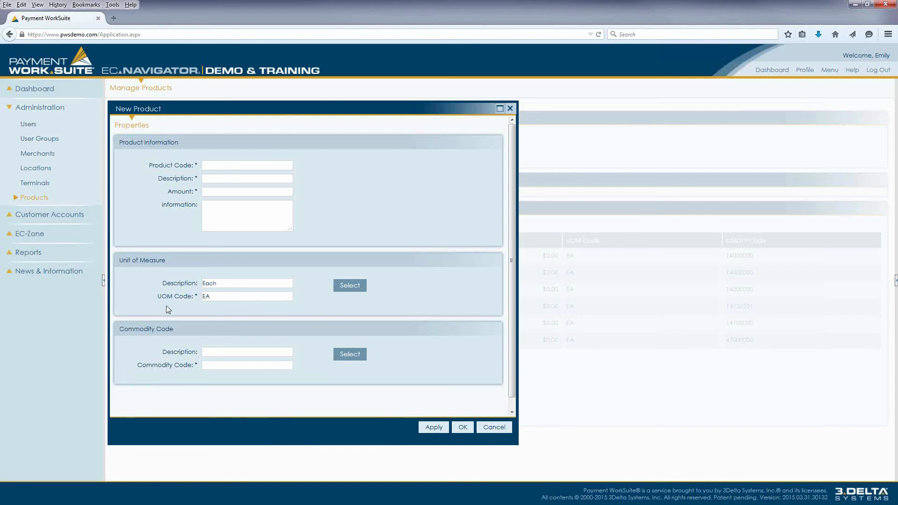
- Browse the commodity codes from Paper Materials and Products through Paper materials down to Paper pulp, and cancel the new product
{"action": "left_click", "coordinate": [347, 356]}
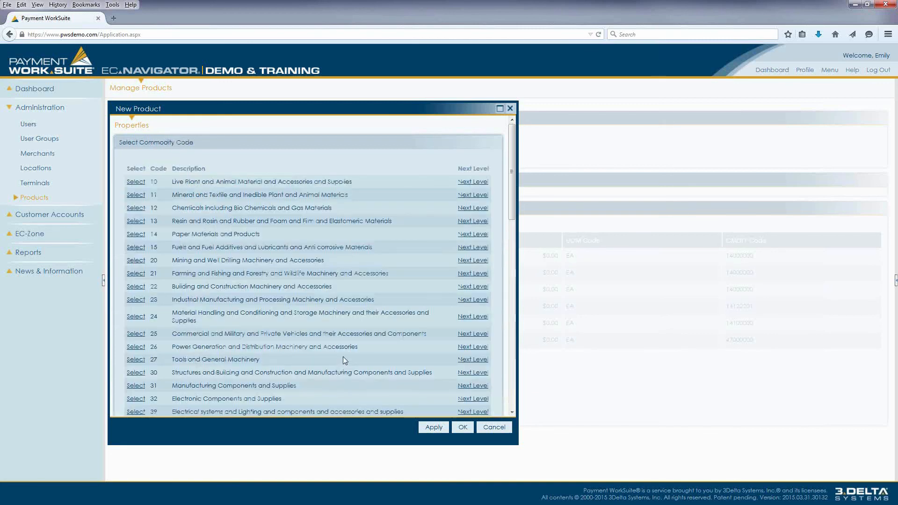
{"action": "scroll", "coordinate": [347, 270], "scroll_direction": "down", "scroll_amount": 5}
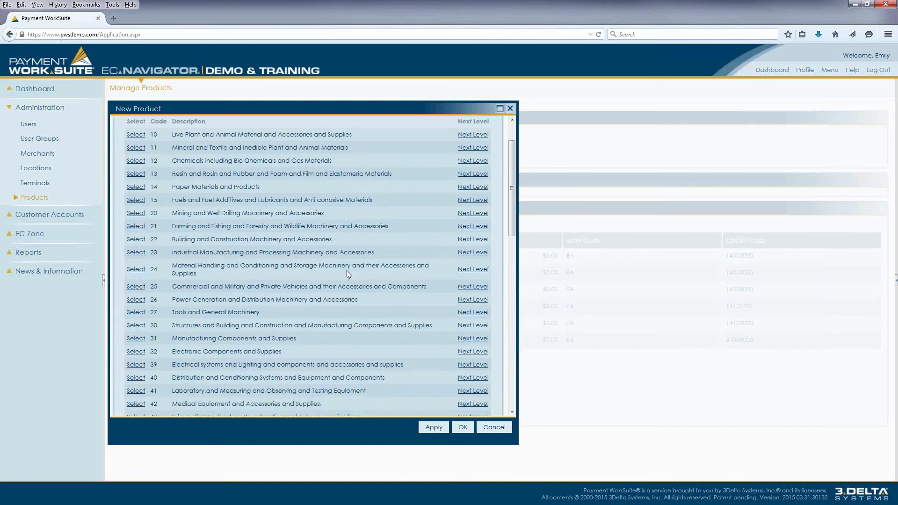
{"action": "scroll", "coordinate": [346, 271], "scroll_direction": "down", "scroll_amount": 6}
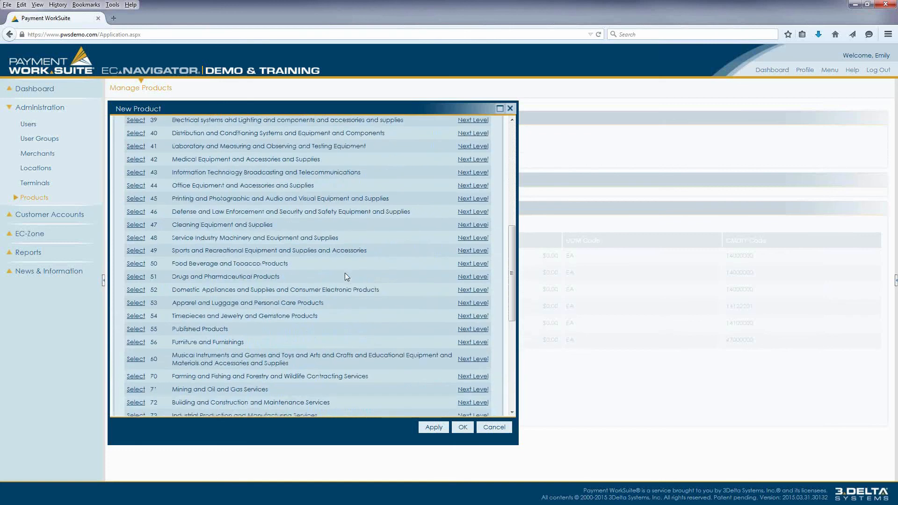
{"action": "scroll", "coordinate": [346, 275], "scroll_direction": "up", "scroll_amount": 9}
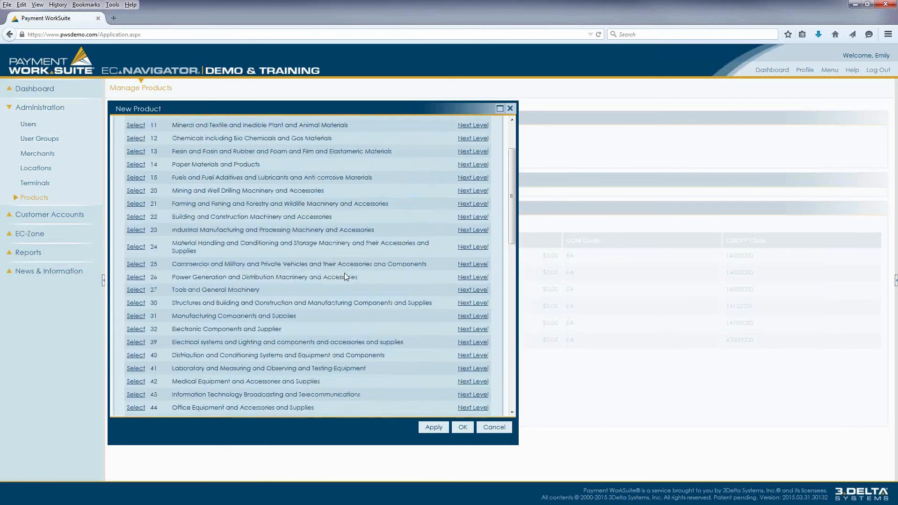
{"action": "scroll", "coordinate": [344, 274], "scroll_direction": "up", "scroll_amount": 3}
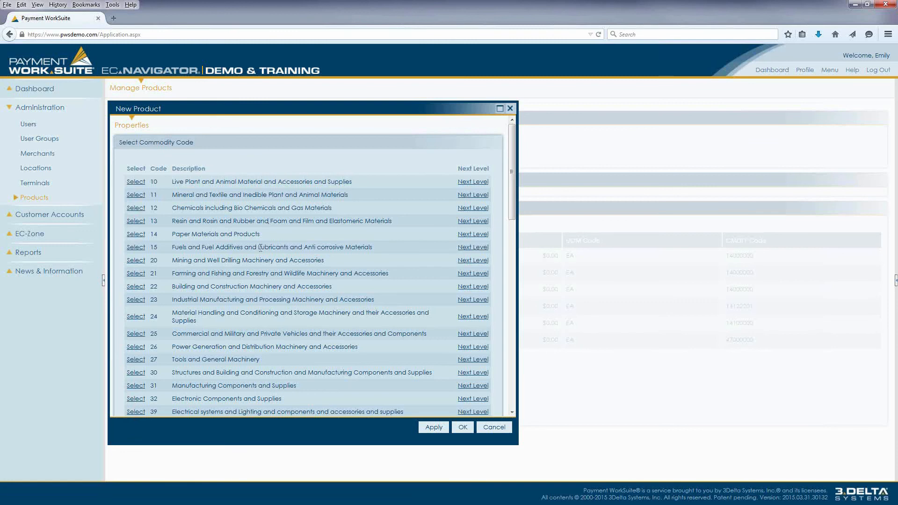
{"action": "left_click", "coordinate": [470, 232]}
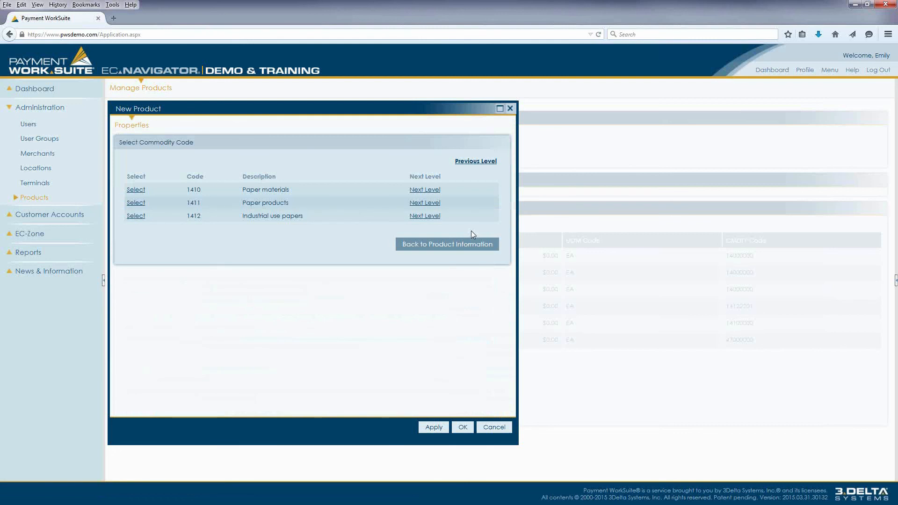
{"action": "left_click", "coordinate": [413, 190]}
{"action": "left_click", "coordinate": [417, 189]}
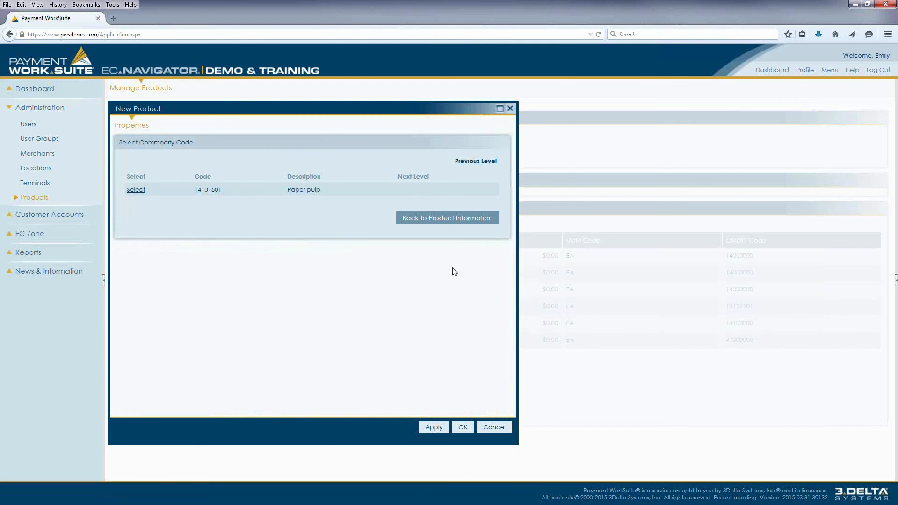
{"action": "left_click", "coordinate": [501, 428]}
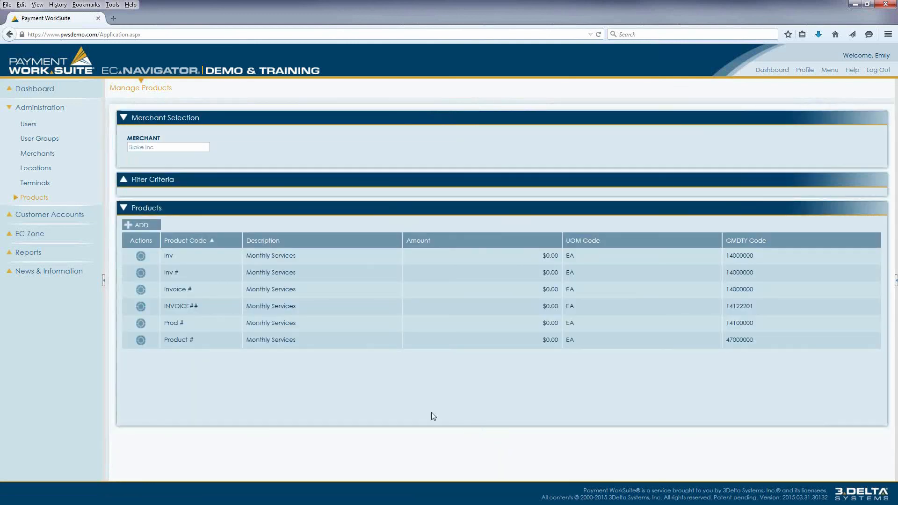
- Examine the properties of the Invoice # product, including its product code and amount, and cancel without changes
{"action": "left_click", "coordinate": [141, 289]}
{"action": "left_click", "coordinate": [185, 287]}
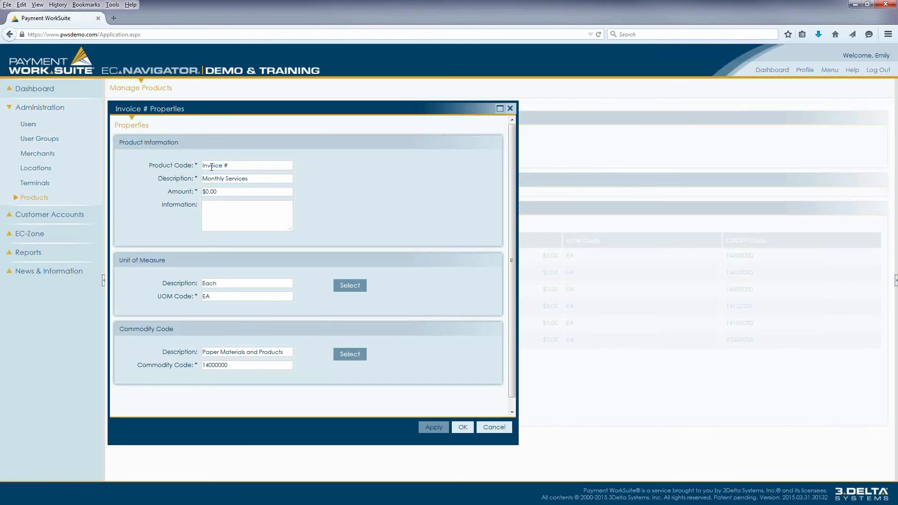
{"action": "double_click", "coordinate": [225, 165]}
{"action": "left_click", "coordinate": [227, 190]}
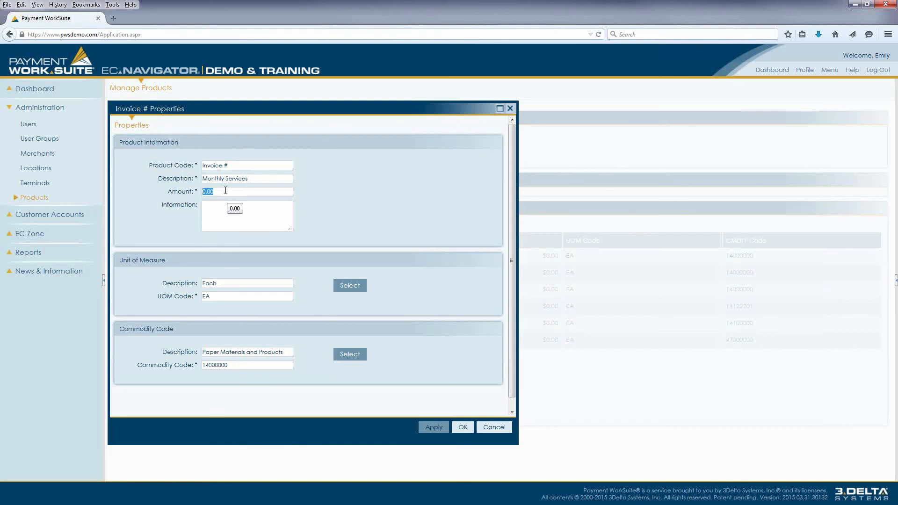
{"action": "double_click", "coordinate": [231, 165]}
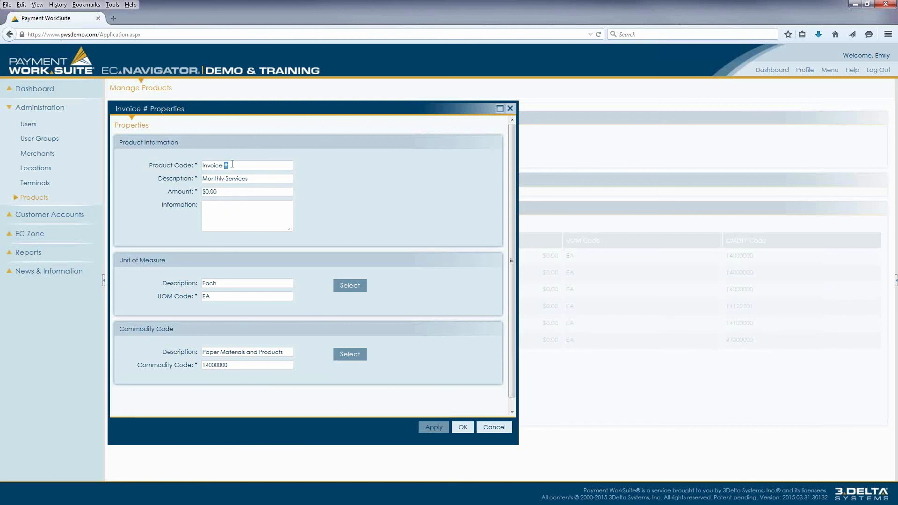
{"action": "left_click", "coordinate": [232, 191]}
{"action": "left_click", "coordinate": [489, 428]}
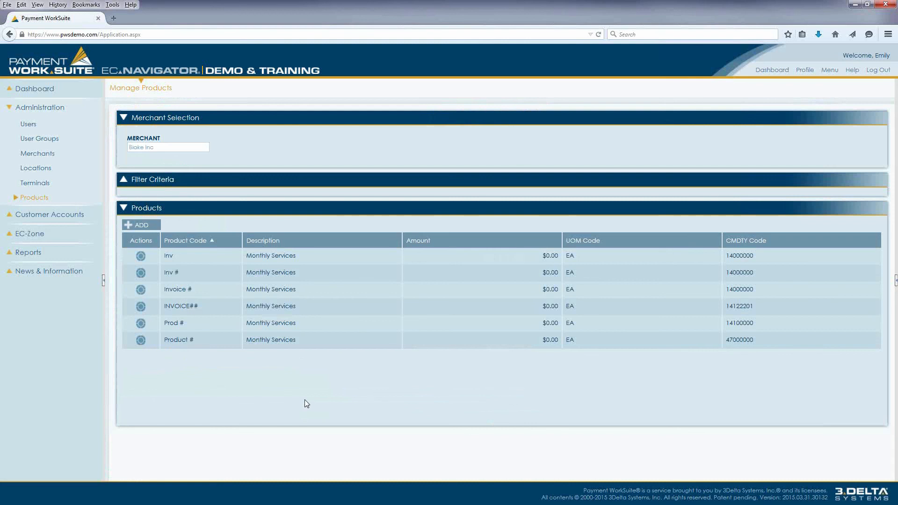
- Open the customer list under Customer Accounts, review the fields available for filtering, and examine the DEFAULT CUSTOMER entry
{"action": "left_click", "coordinate": [44, 214]}
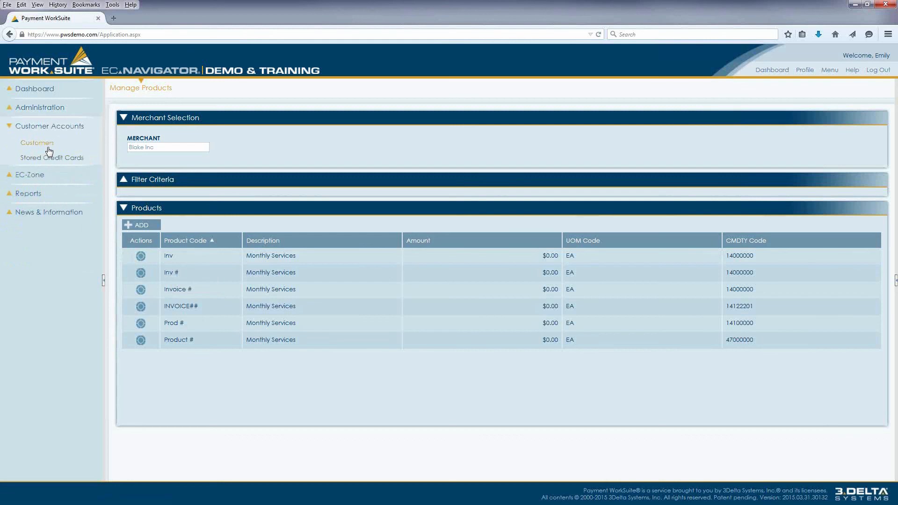
{"action": "left_click", "coordinate": [48, 148]}
{"action": "left_click", "coordinate": [48, 148]}
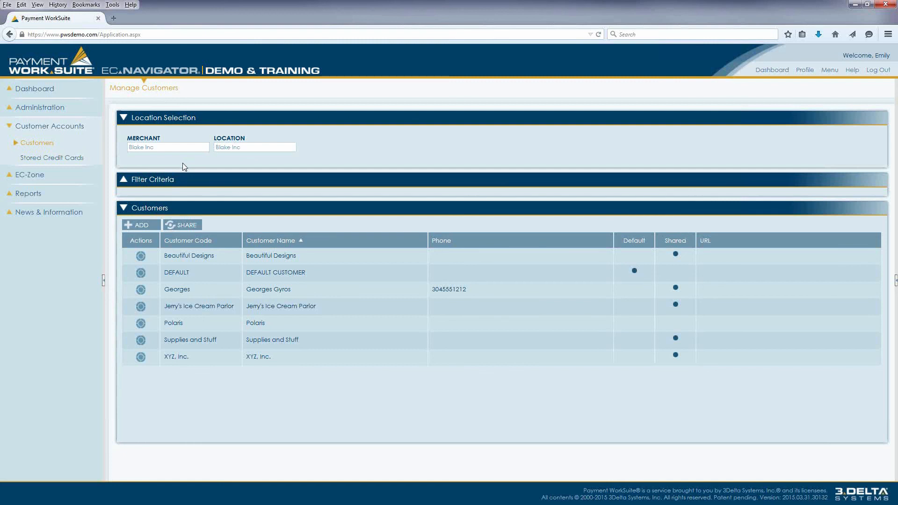
{"action": "left_click", "coordinate": [165, 182]}
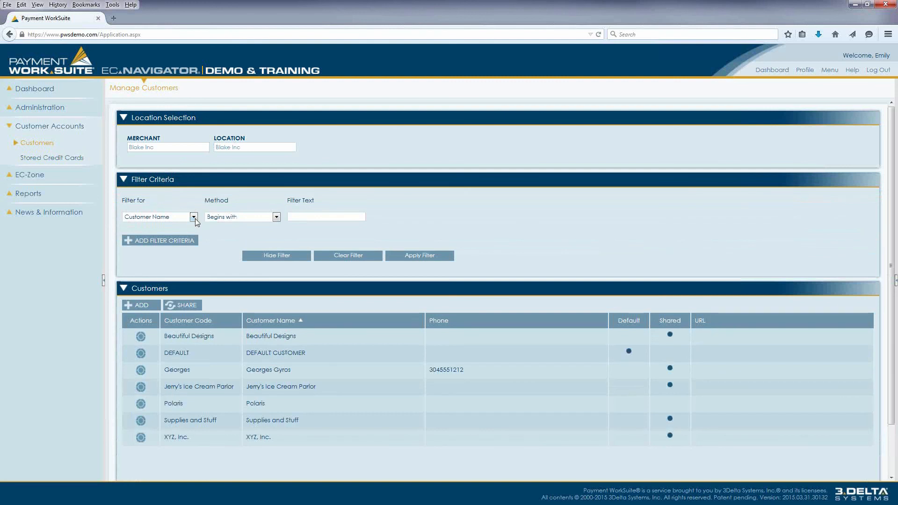
{"action": "left_click", "coordinate": [193, 217]}
{"action": "mouse_move", "coordinate": [146, 354]}
{"action": "left_click", "coordinate": [187, 217]}
{"action": "left_click", "coordinate": [182, 182]}
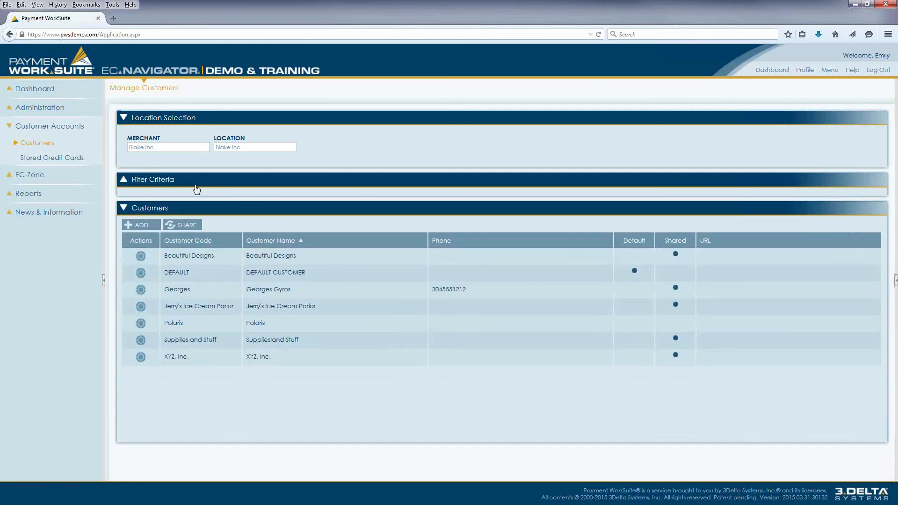
{"action": "left_click_drag", "start_coordinate": [247, 273], "coordinate": [321, 276]}
{"action": "left_click", "coordinate": [327, 279]}
- Open a blank new customer form, review its properties, billing and shipping address, and contacts, and close it
{"action": "left_click", "coordinate": [137, 228]}
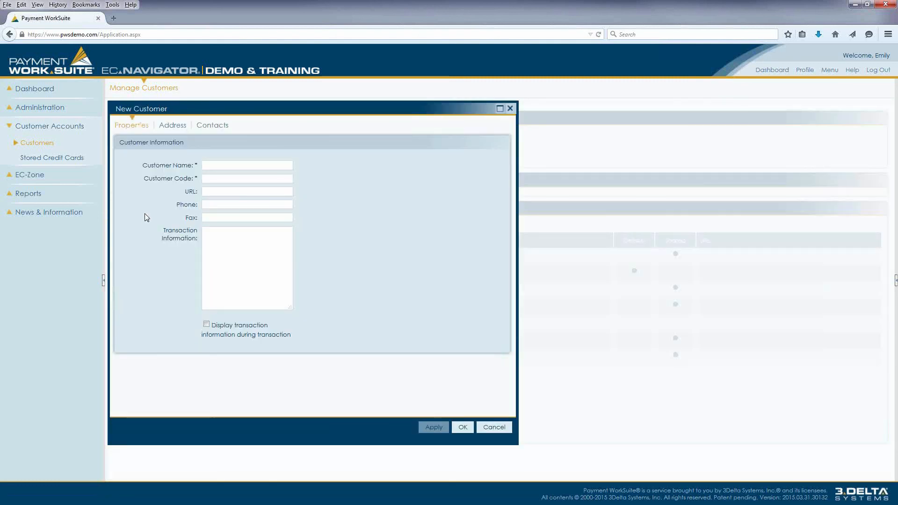
{"action": "left_click", "coordinate": [233, 162]}
{"action": "left_click", "coordinate": [177, 125]}
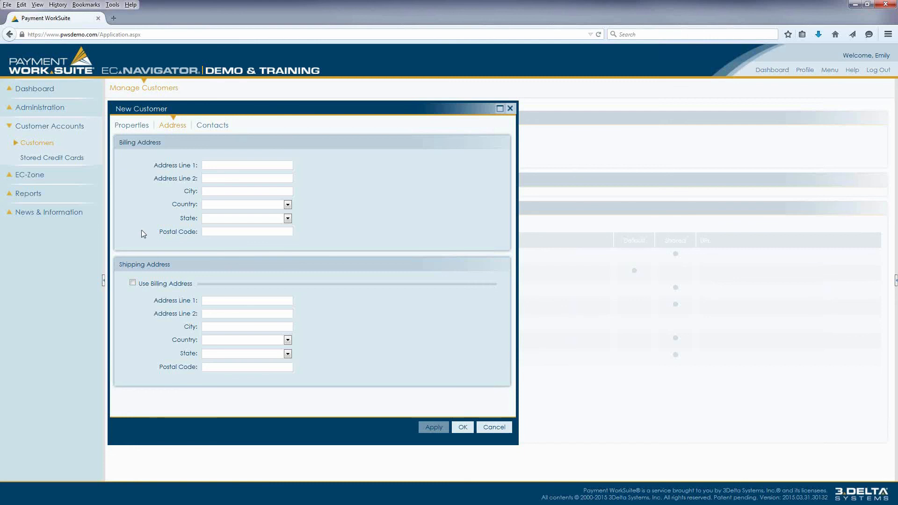
{"action": "left_click", "coordinate": [204, 124]}
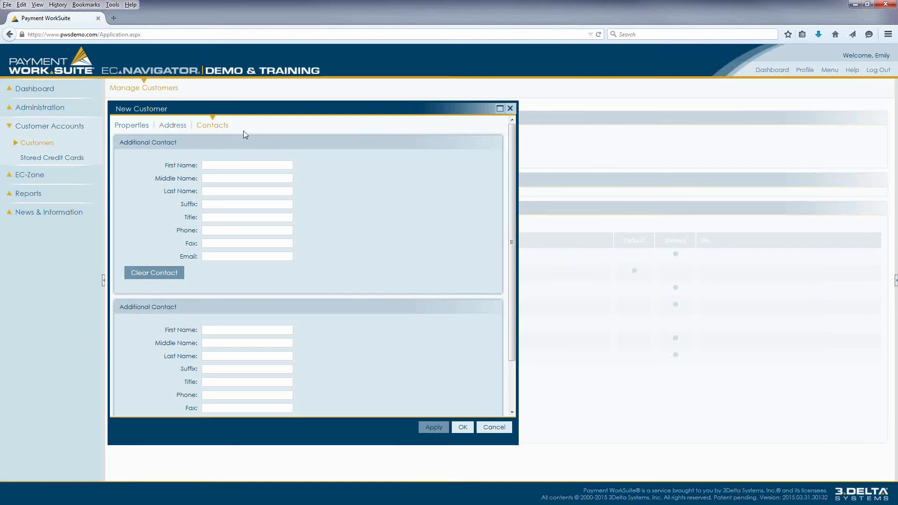
{"action": "left_click", "coordinate": [464, 426]}
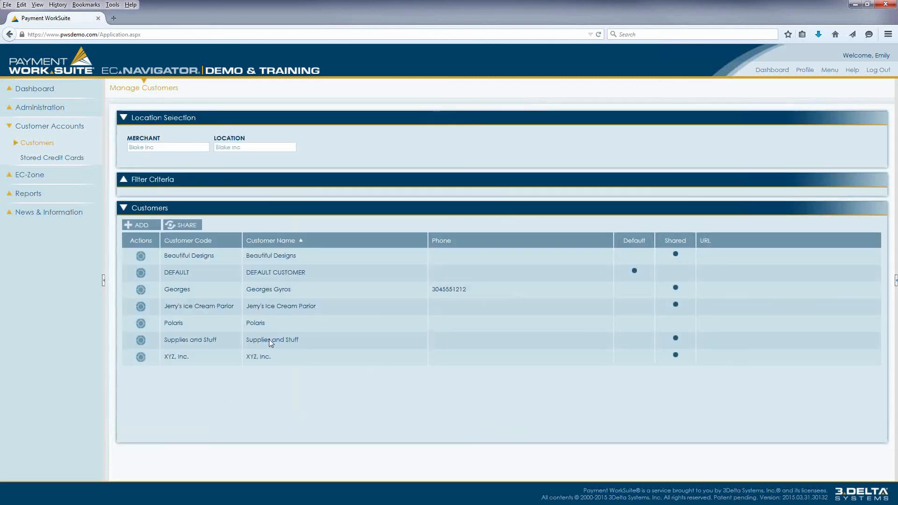
- View the properties of the Jerry's Ice Cream Parlor customer and cancel without changes
{"action": "left_click", "coordinate": [140, 306]}
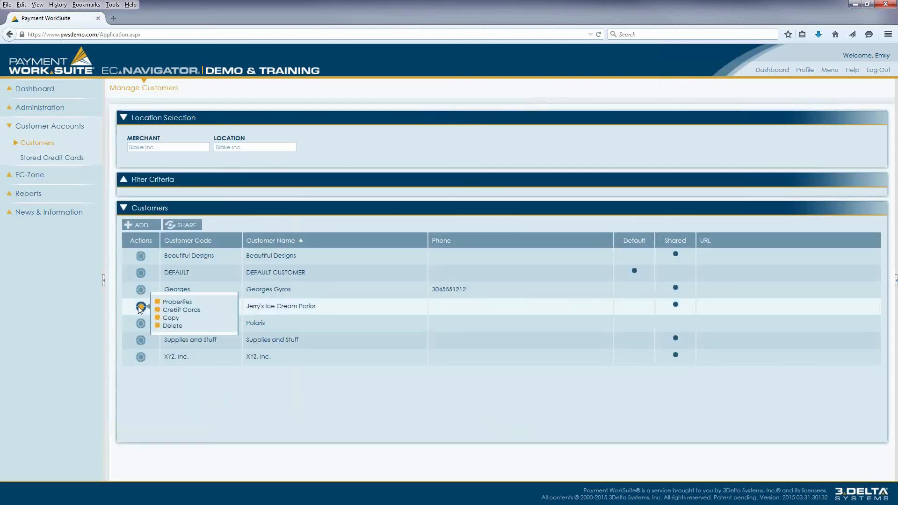
{"action": "left_click", "coordinate": [178, 302]}
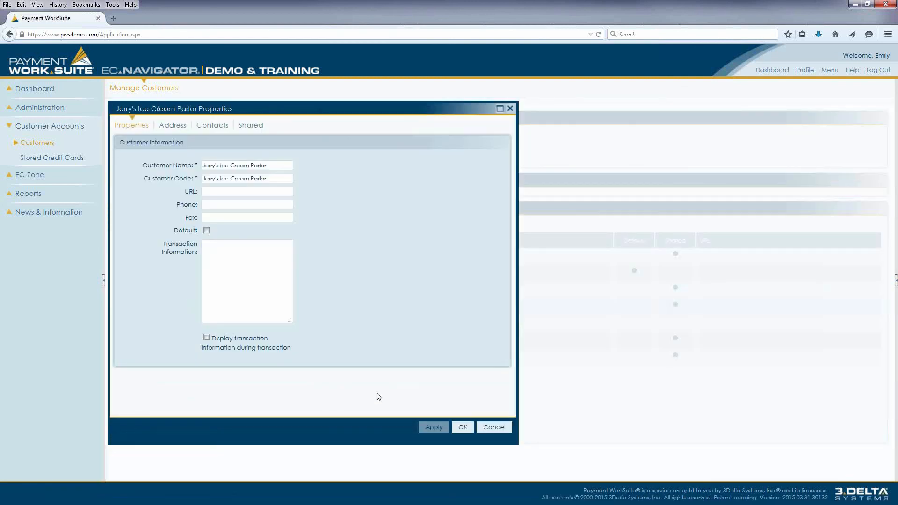
{"action": "left_click", "coordinate": [494, 427]}
- Request deletion of the Jerry's Ice Cream Parlor customer to read the confirmation text, and cancel the deletion
{"action": "left_click", "coordinate": [141, 306]}
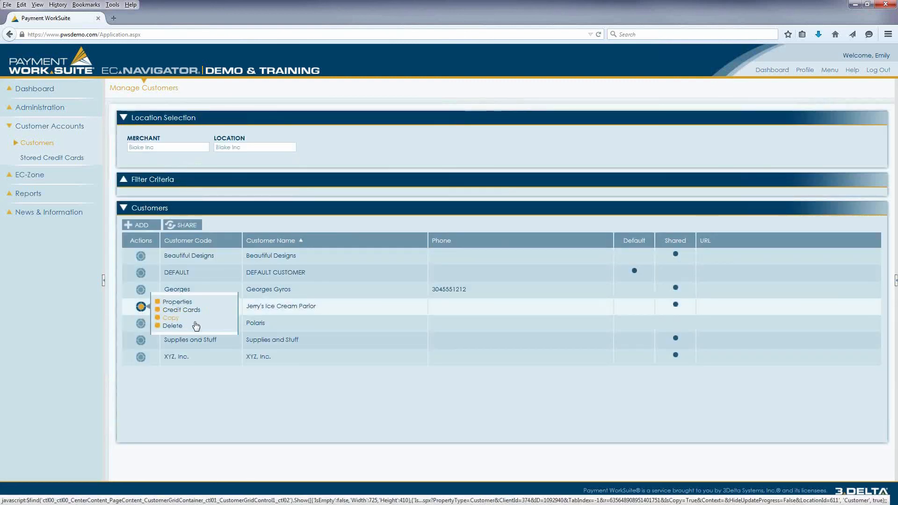
{"action": "left_click", "coordinate": [172, 326]}
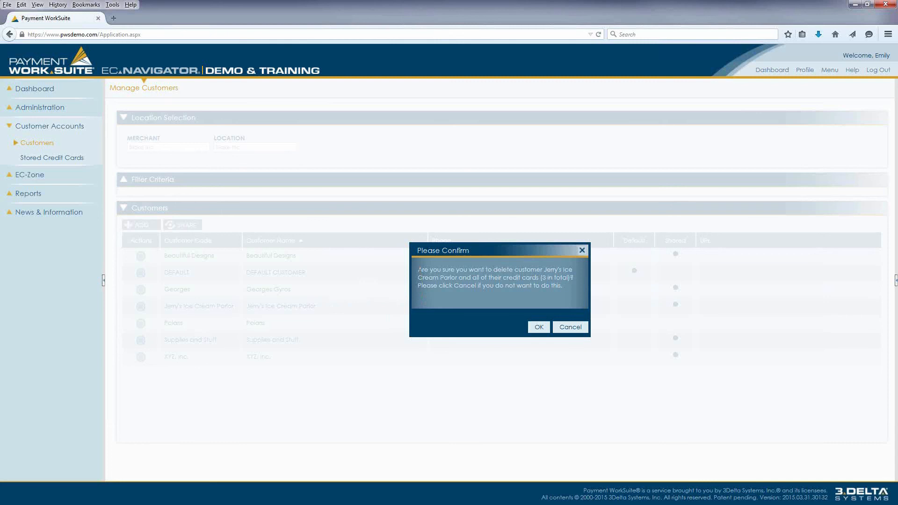
{"action": "left_click_drag", "start_coordinate": [418, 268], "coordinate": [552, 289]}
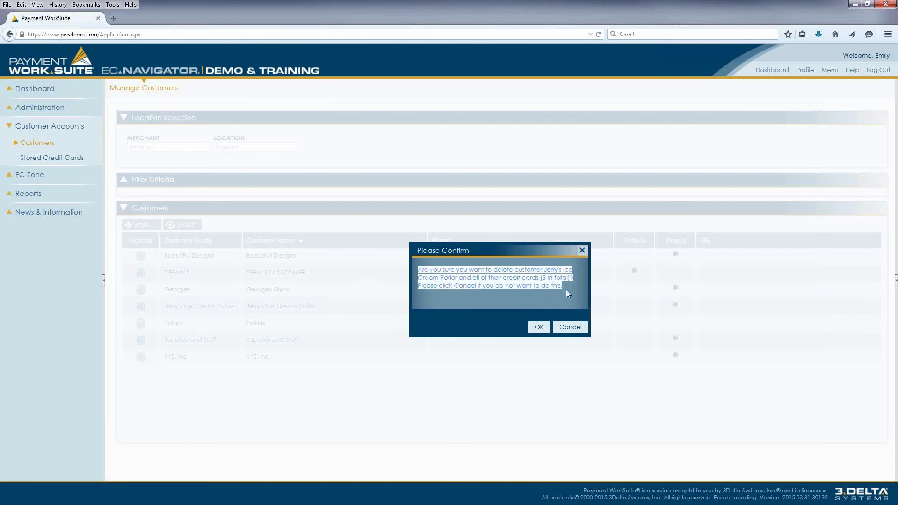
{"action": "left_click", "coordinate": [566, 290]}
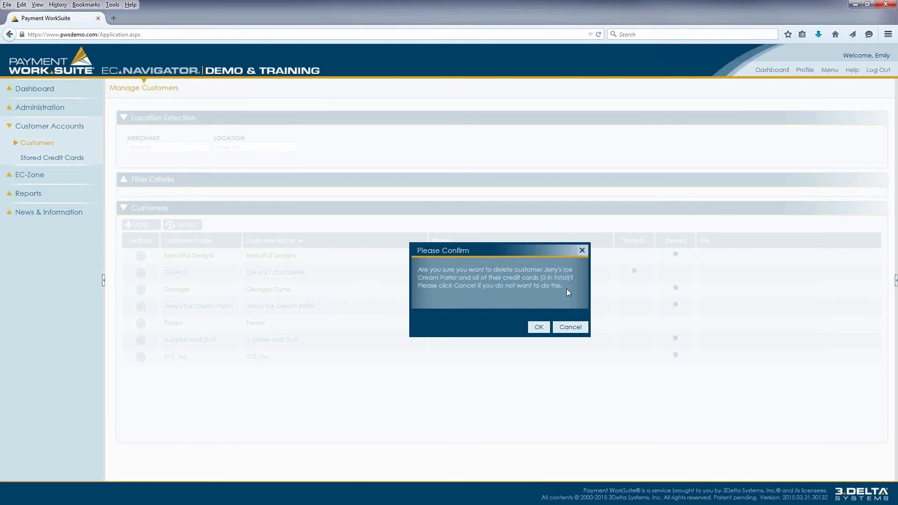
{"action": "left_click", "coordinate": [567, 329]}
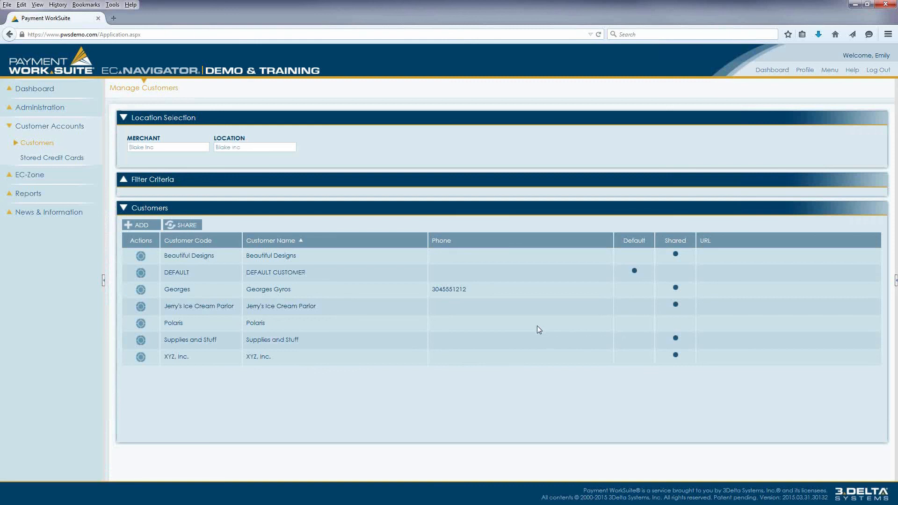
- Open the stored credit cards of Jerry's Ice Cream Parlor and look through the selectable customers, keeping the current one
{"action": "left_click", "coordinate": [140, 307]}
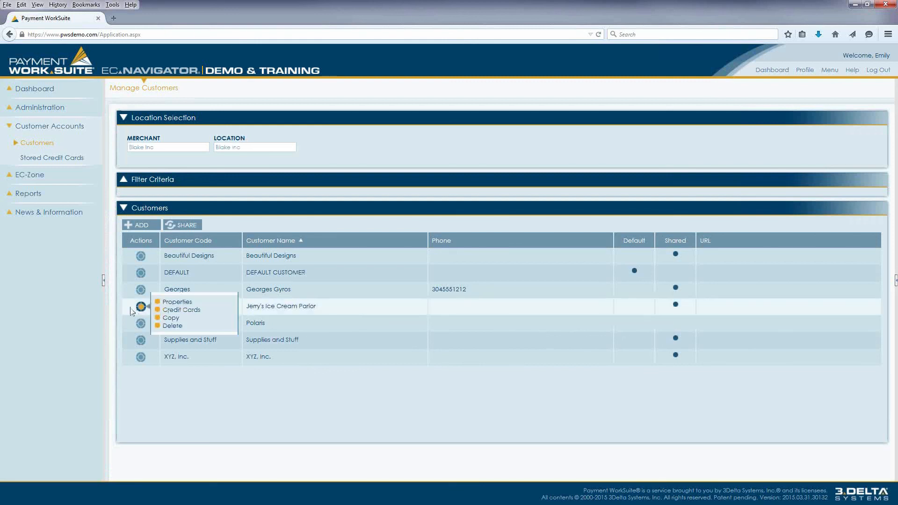
{"action": "left_click", "coordinate": [180, 311]}
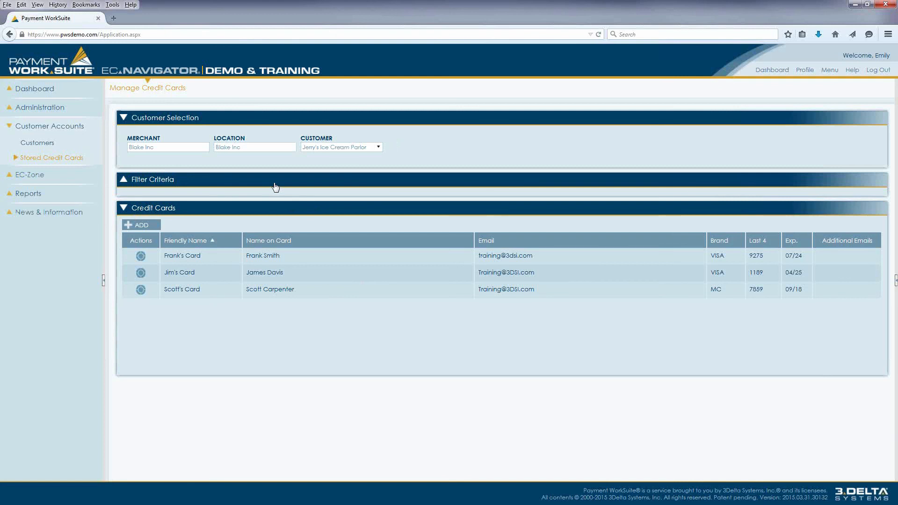
{"action": "left_click", "coordinate": [380, 150]}
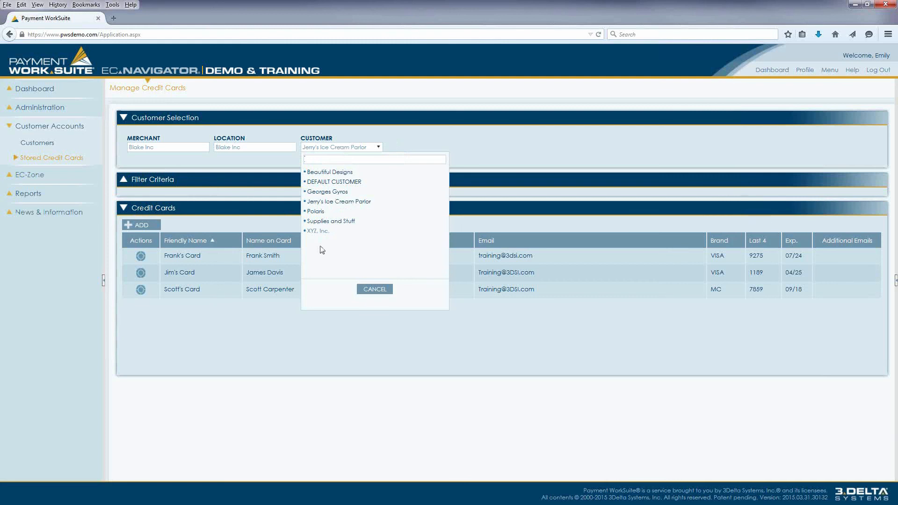
{"action": "left_click", "coordinate": [377, 290]}
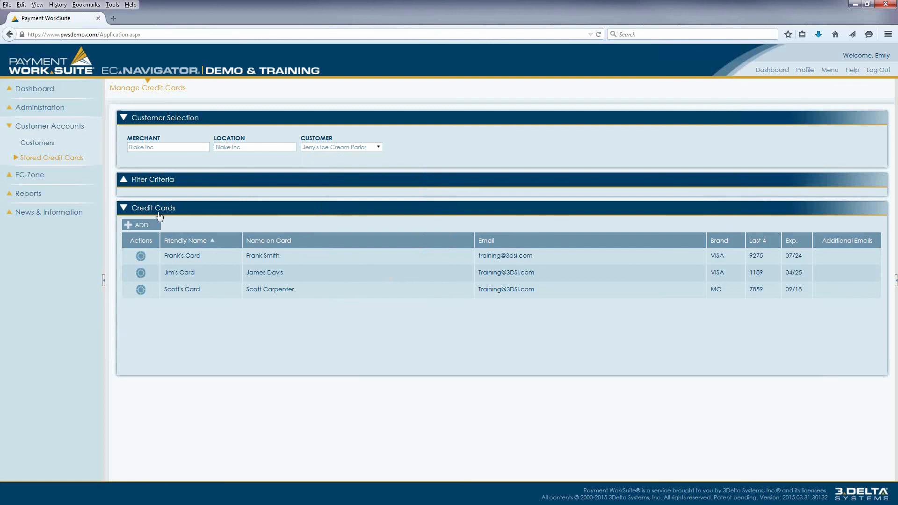
- Open a blank new credit card form, review its account information, billing information, receipts and designations, and cancel it
{"action": "left_click", "coordinate": [150, 227]}
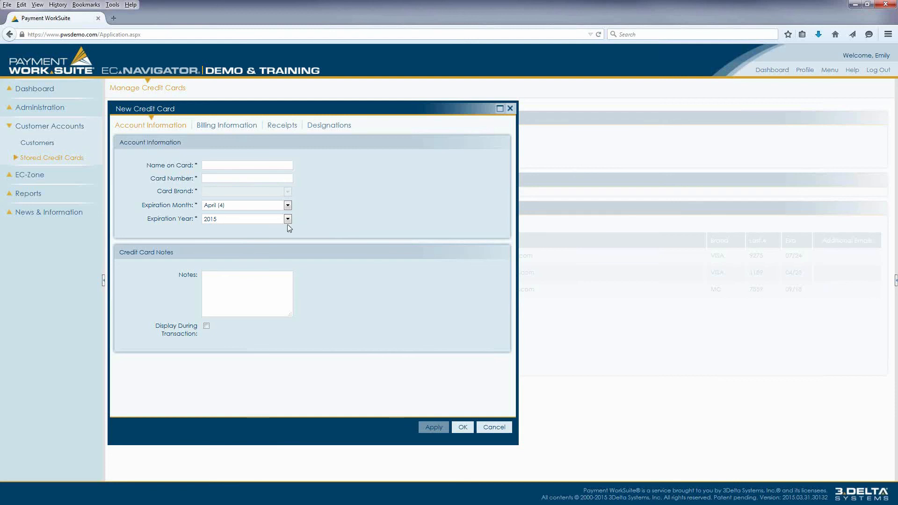
{"action": "left_click", "coordinate": [233, 131]}
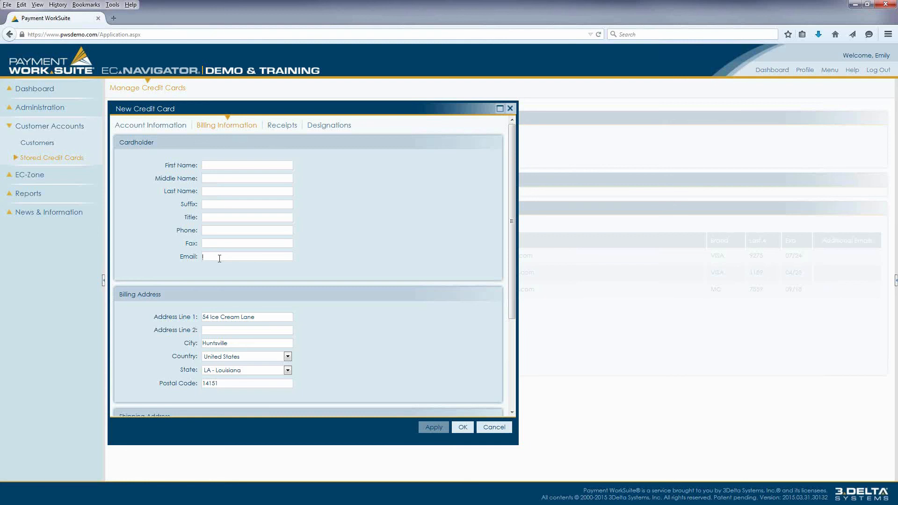
{"action": "scroll", "coordinate": [218, 258], "scroll_direction": "down", "scroll_amount": 2}
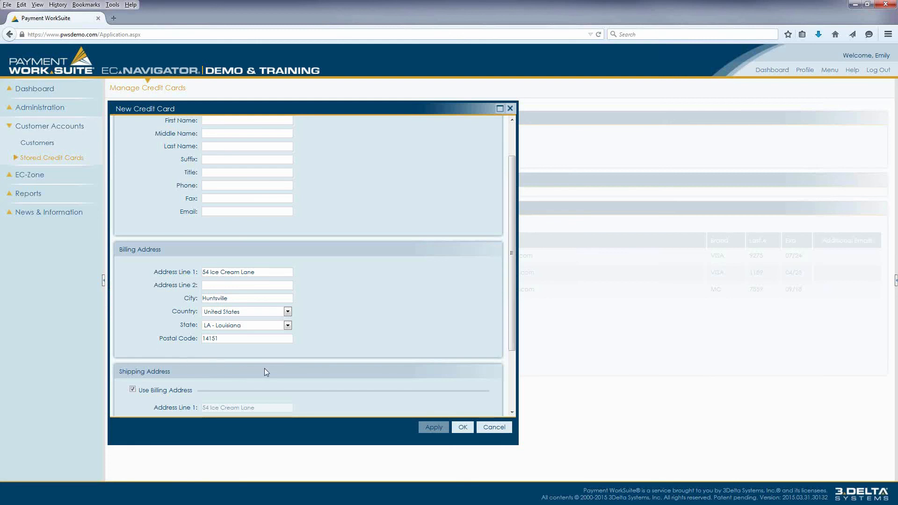
{"action": "scroll", "coordinate": [265, 368], "scroll_direction": "up", "scroll_amount": 2}
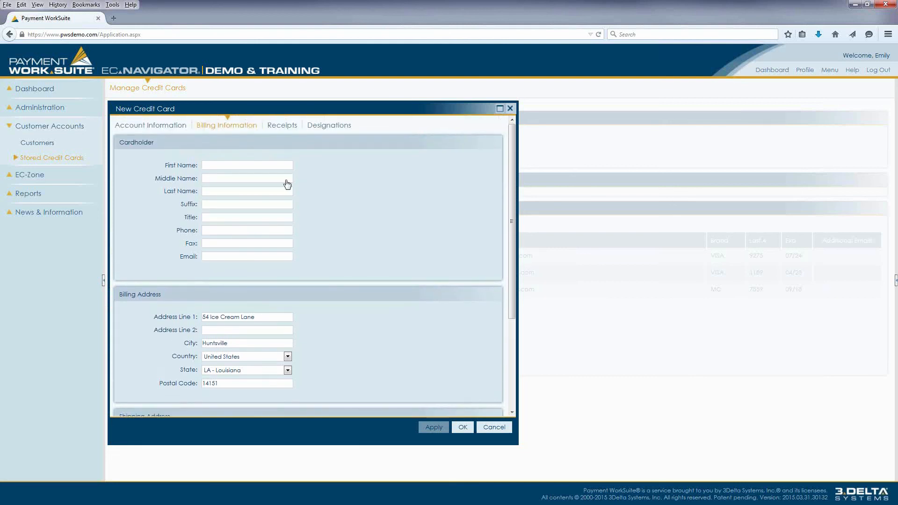
{"action": "left_click", "coordinate": [287, 129]}
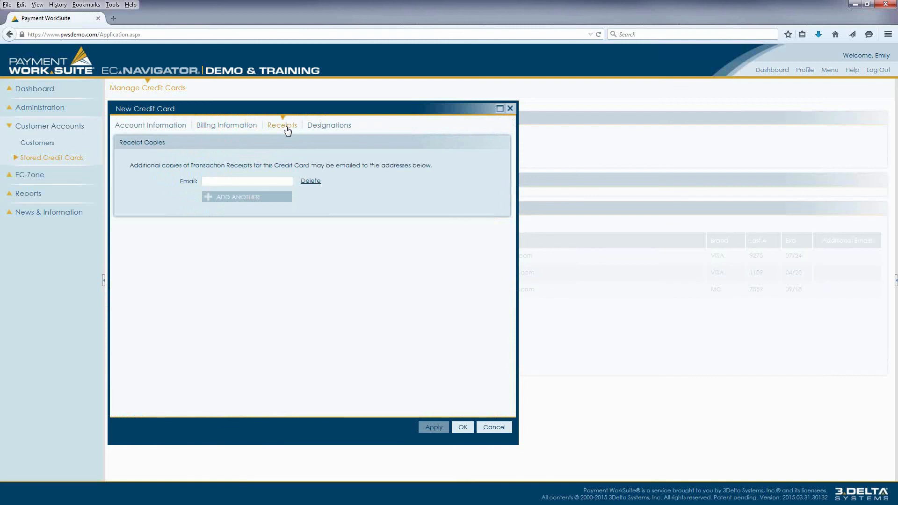
{"action": "left_click", "coordinate": [314, 129]}
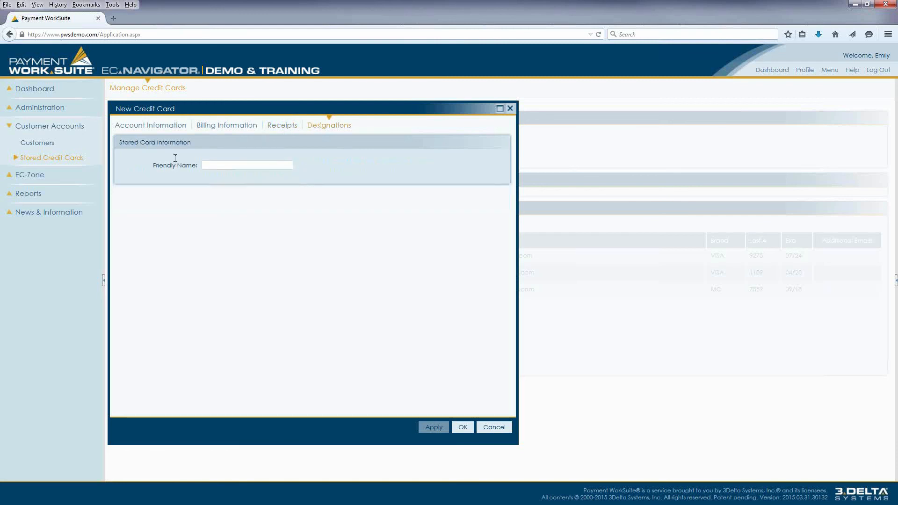
{"action": "left_click", "coordinate": [249, 168]}
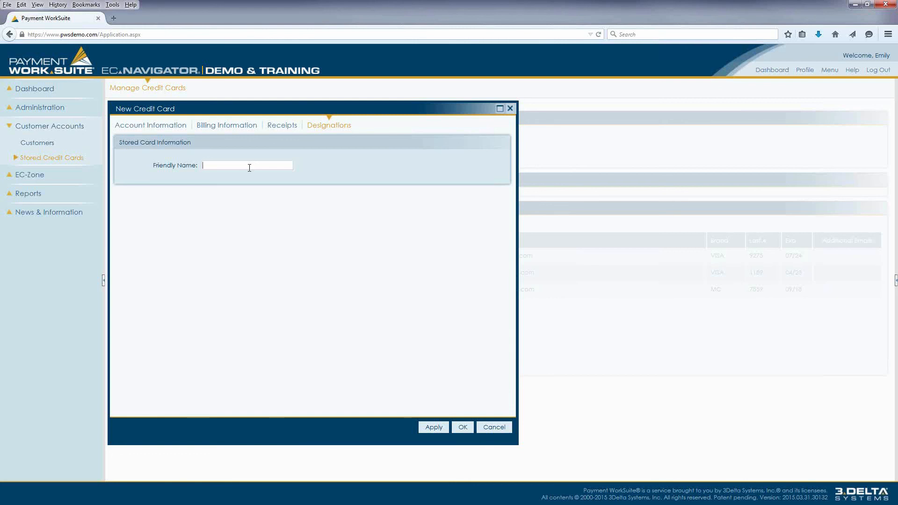
{"action": "left_click", "coordinate": [494, 427]}
- View the account information in the properties of the stored MC card and cancel without changes
{"action": "left_click", "coordinate": [141, 290]}
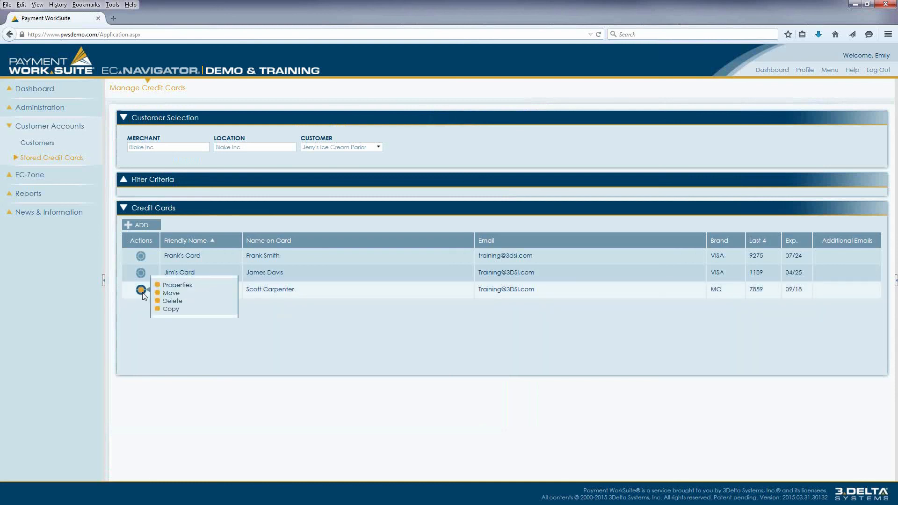
{"action": "left_click", "coordinate": [187, 287]}
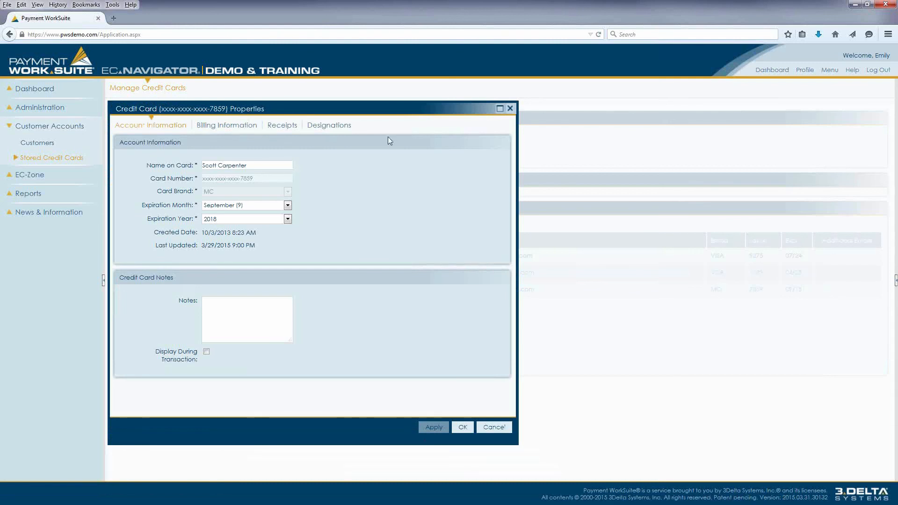
{"action": "left_click", "coordinate": [494, 427]}
- Open the Move option for the stored MC card, review the customers it can be moved to, and cancel the move
{"action": "left_click", "coordinate": [141, 289]}
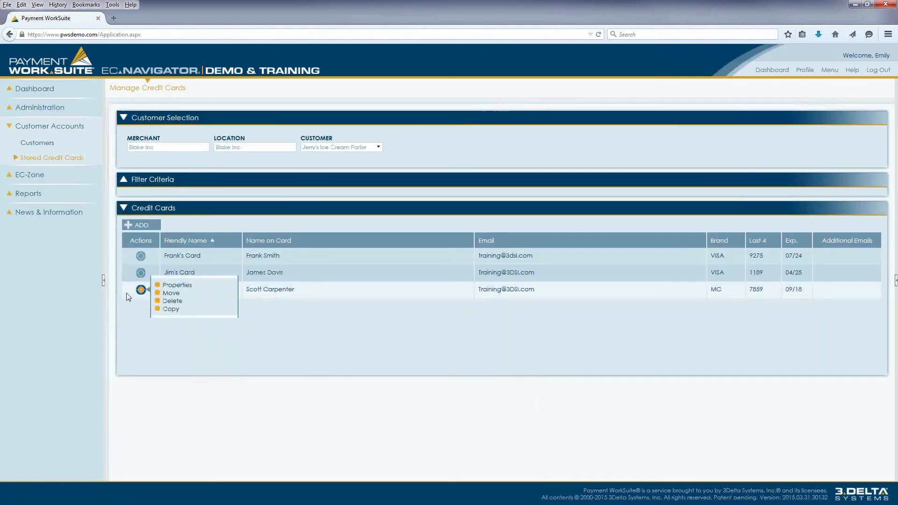
{"action": "left_click", "coordinate": [171, 292]}
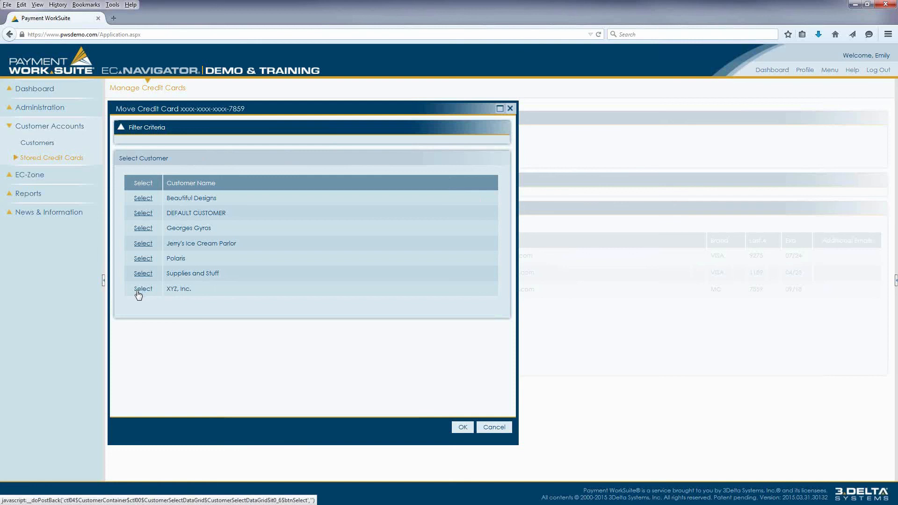
{"action": "left_click", "coordinate": [494, 427]}
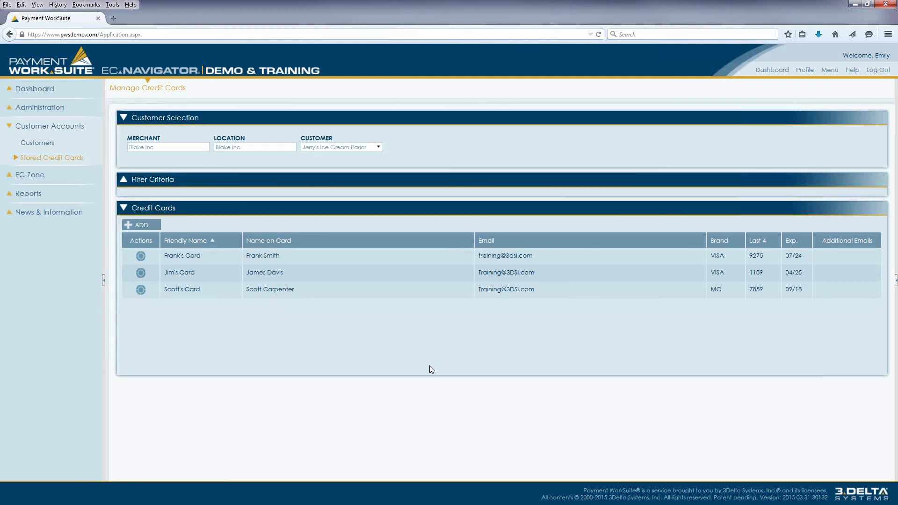
- Open a copy of the stored MC card, review its account and billing information, and cancel without saving
{"action": "left_click", "coordinate": [141, 290]}
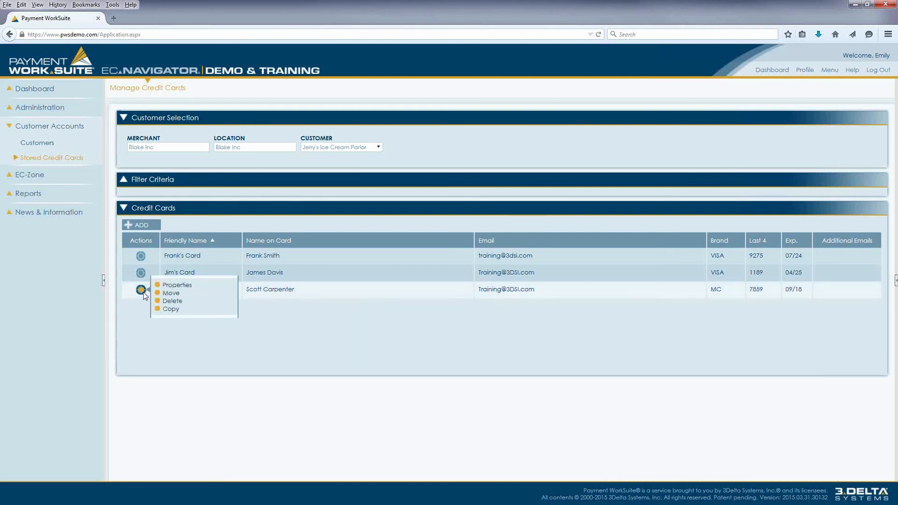
{"action": "left_click", "coordinate": [177, 310]}
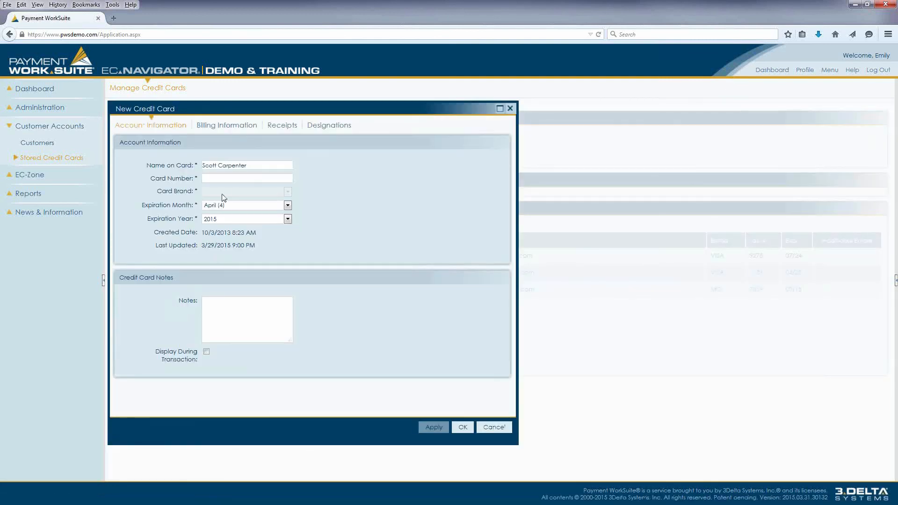
{"action": "left_click", "coordinate": [226, 178]}
{"action": "left_click", "coordinate": [227, 130]}
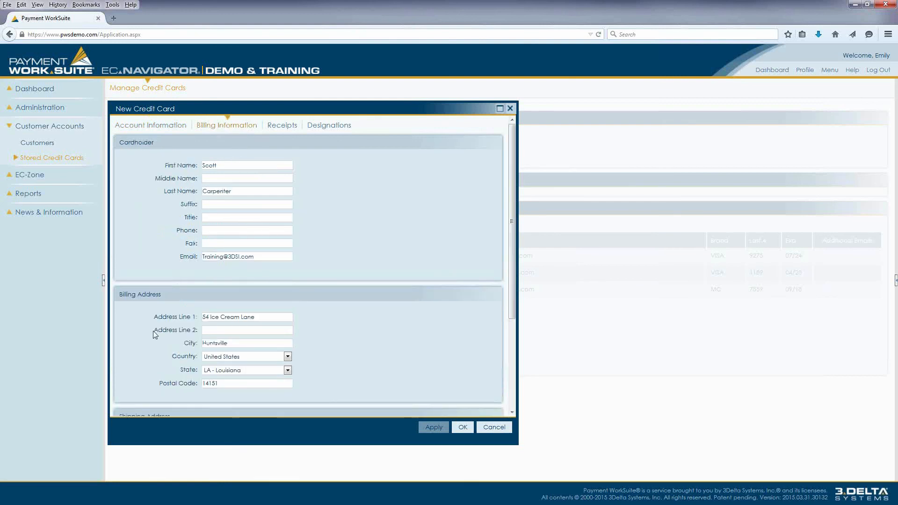
{"action": "left_click", "coordinate": [151, 130]}
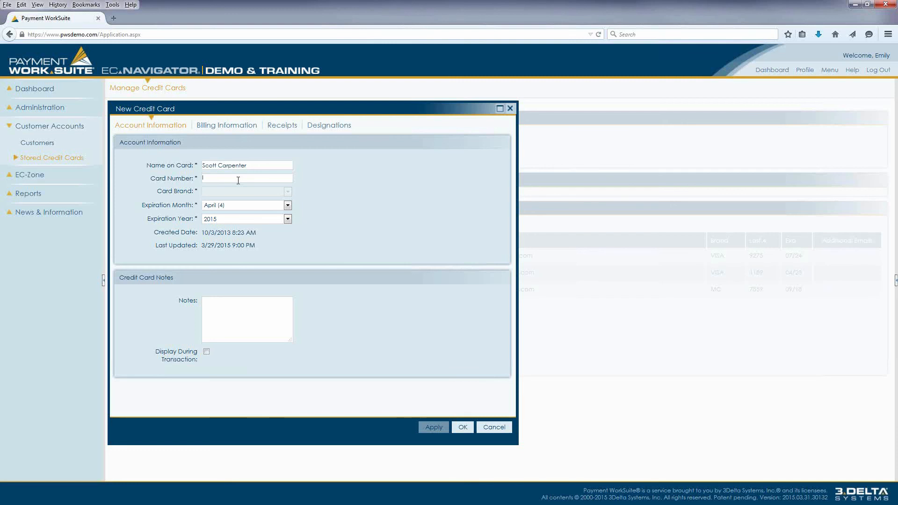
{"action": "left_click", "coordinate": [491, 427]}
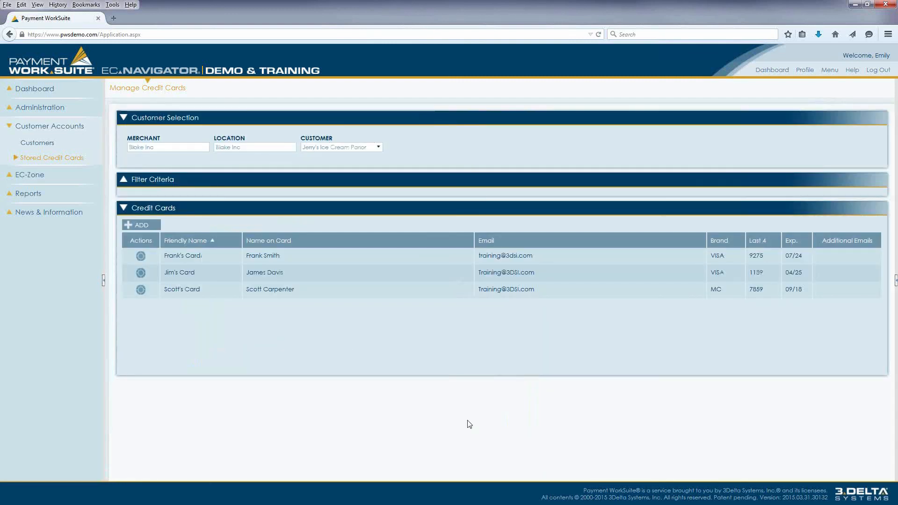
- Start a new EC-Zone transaction template, name it Training Template and mark it as shared
{"action": "left_click", "coordinate": [33, 177]}
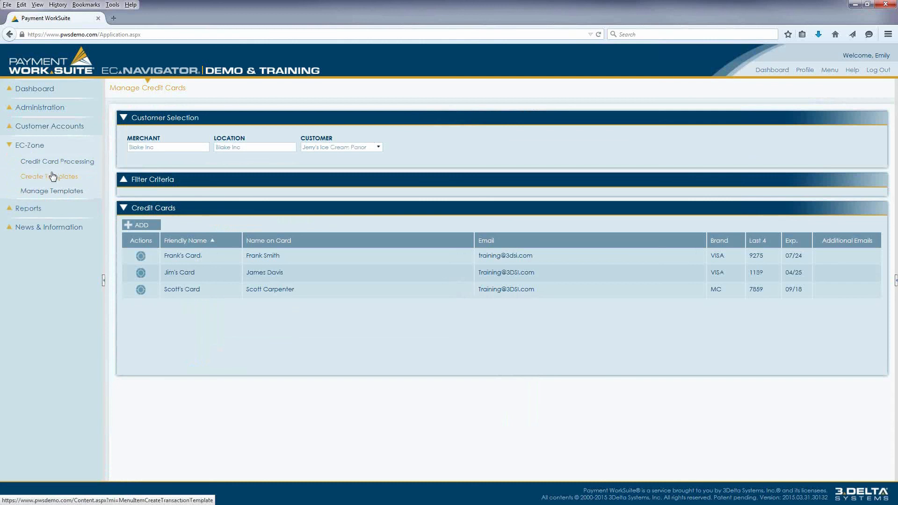
{"action": "left_click", "coordinate": [54, 181]}
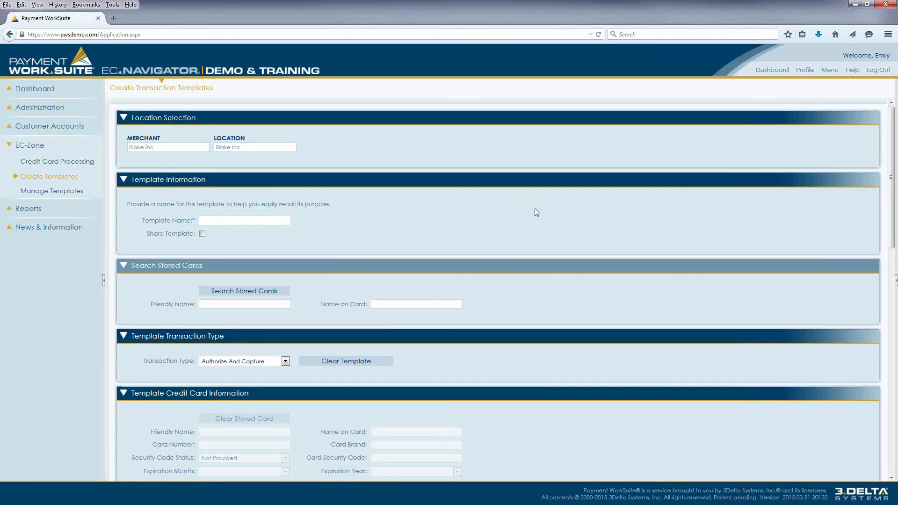
{"action": "scroll", "coordinate": [541, 208], "scroll_direction": "down", "scroll_amount": 8}
{"action": "scroll", "coordinate": [541, 207], "scroll_direction": "down", "scroll_amount": 2}
{"action": "scroll", "coordinate": [540, 207], "scroll_direction": "up", "scroll_amount": 9}
{"action": "scroll", "coordinate": [542, 210], "scroll_direction": "up", "scroll_amount": 2}
{"action": "left_click", "coordinate": [272, 223]}
{"action": "type", "text": "Training Template"}
- Browse the stored cards and fill the template with Jerry's Ice Cream Parlor's VISA card that expires in July 2024
{"action": "scroll", "coordinate": [227, 236], "scroll_direction": "down", "scroll_amount": 4}
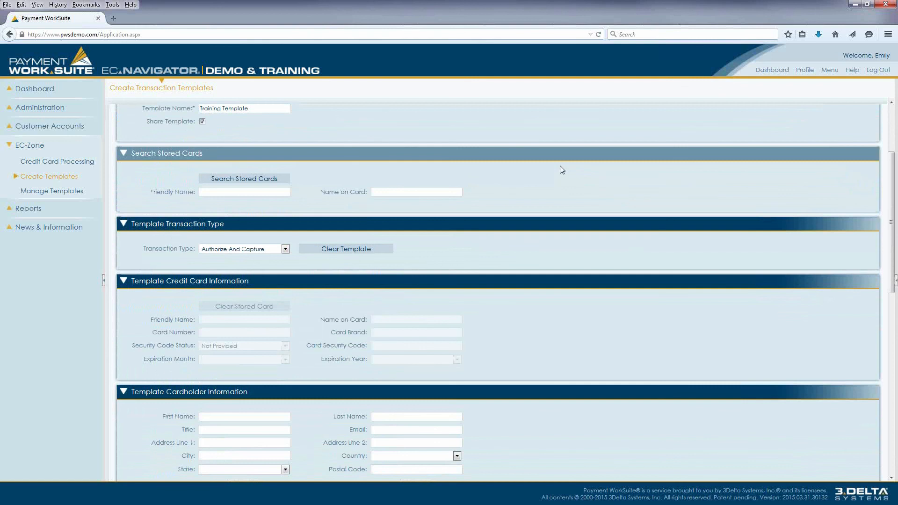
{"action": "left_click", "coordinate": [237, 182]}
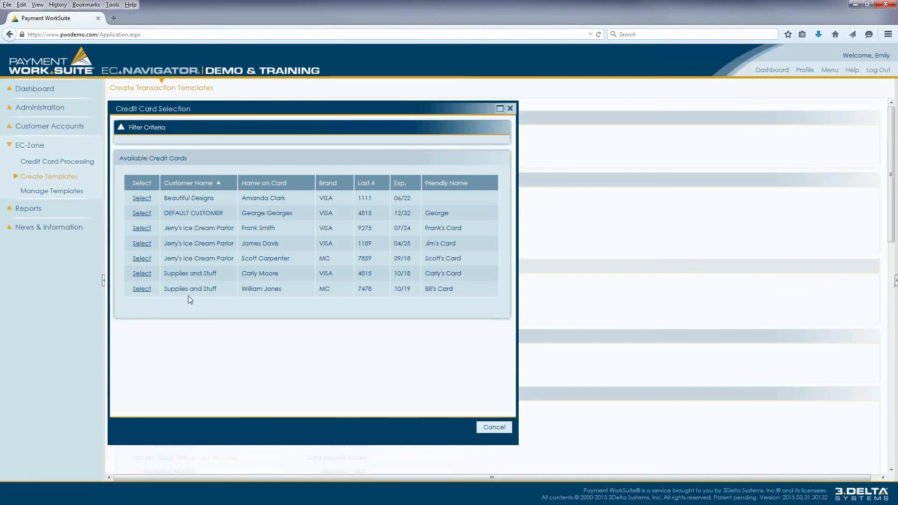
{"action": "left_click", "coordinate": [499, 425]}
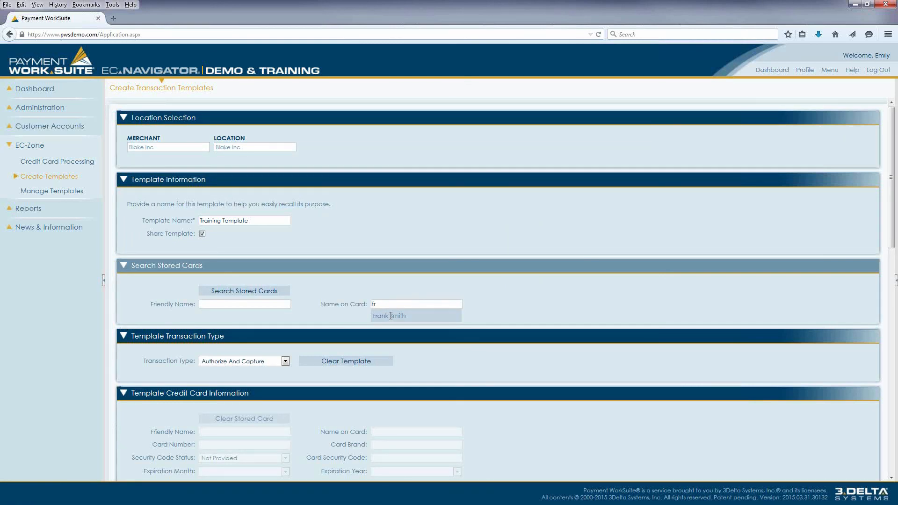
{"action": "left_click", "coordinate": [391, 315]}
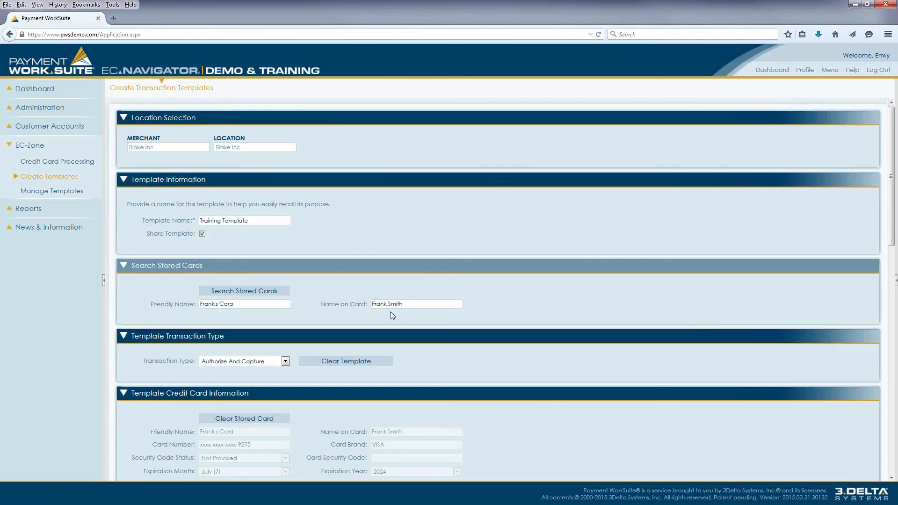
- Try the Force transaction type for the template, view the other types, and return to Authorize And Capture
{"action": "scroll", "coordinate": [393, 314], "scroll_direction": "down", "scroll_amount": 5}
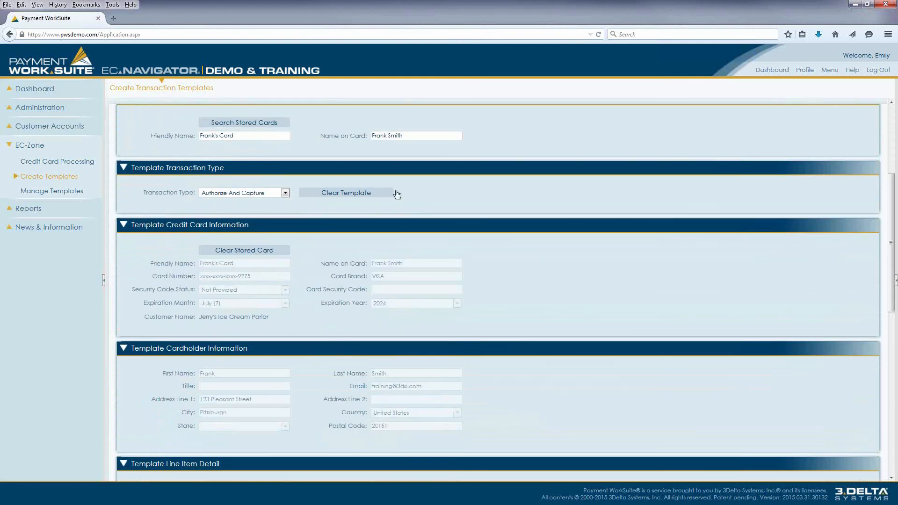
{"action": "left_click", "coordinate": [285, 194]}
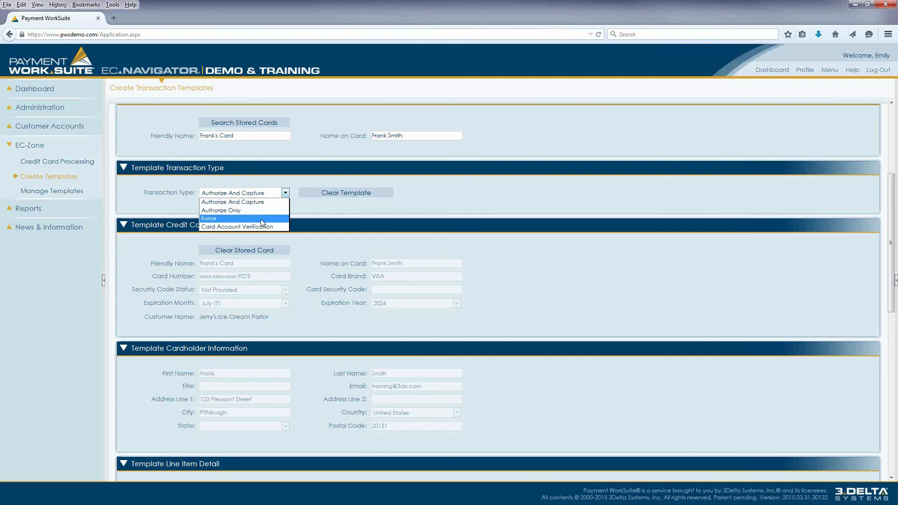
{"action": "left_click", "coordinate": [260, 219]}
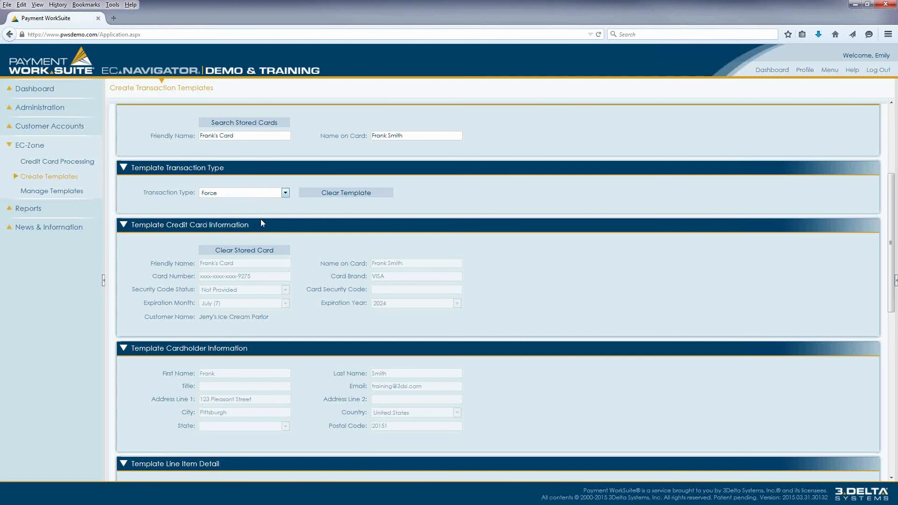
{"action": "left_click", "coordinate": [285, 194]}
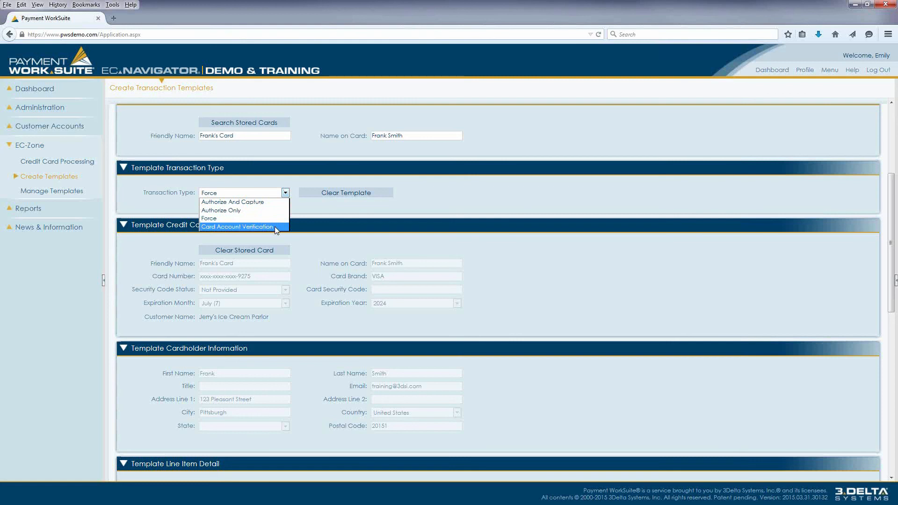
{"action": "left_click", "coordinate": [250, 203]}
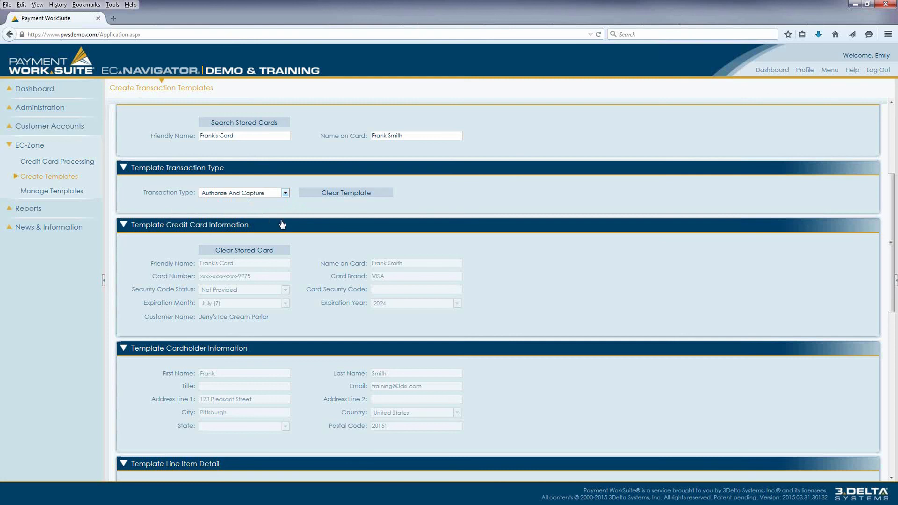
{"action": "left_click", "coordinate": [273, 210]}
- Review the template's card and cardholder sections, and browse the products selectable as line items without choosing one
{"action": "scroll", "coordinate": [274, 209], "scroll_direction": "down", "scroll_amount": 1}
{"action": "scroll", "coordinate": [273, 210], "scroll_direction": "down", "scroll_amount": 1}
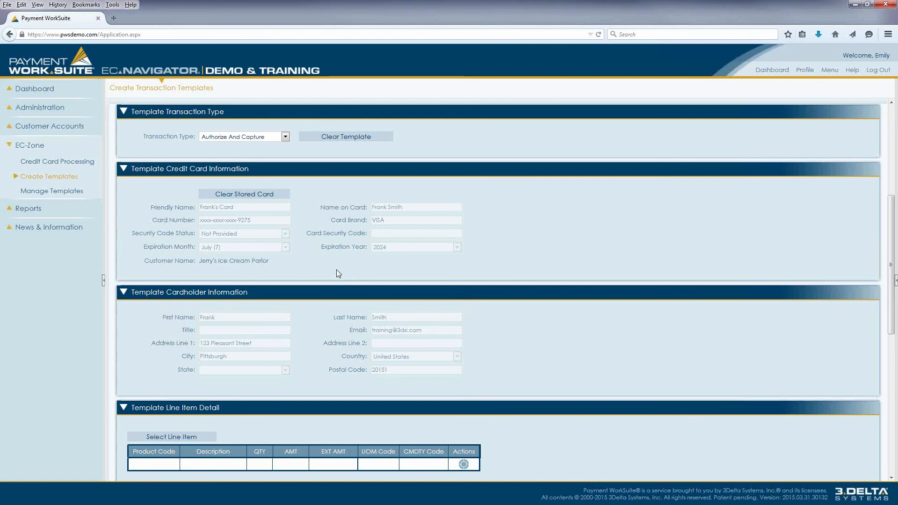
{"action": "scroll", "coordinate": [337, 270], "scroll_direction": "down", "scroll_amount": 3}
{"action": "scroll", "coordinate": [337, 270], "scroll_direction": "down", "scroll_amount": 5}
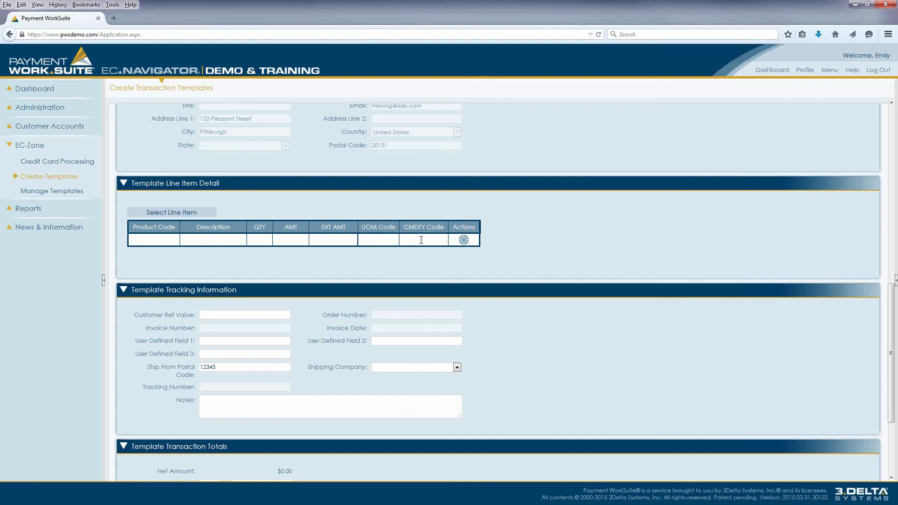
{"action": "left_click", "coordinate": [168, 214]}
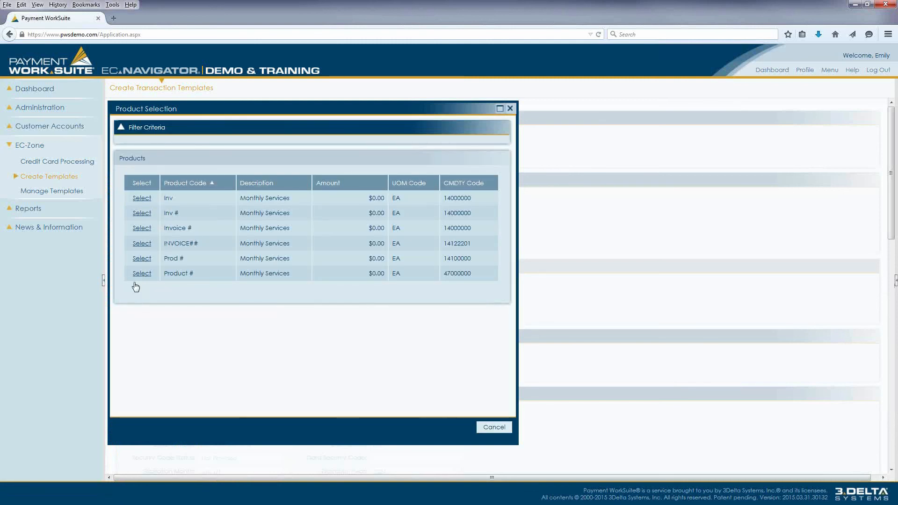
{"action": "left_click", "coordinate": [143, 229]}
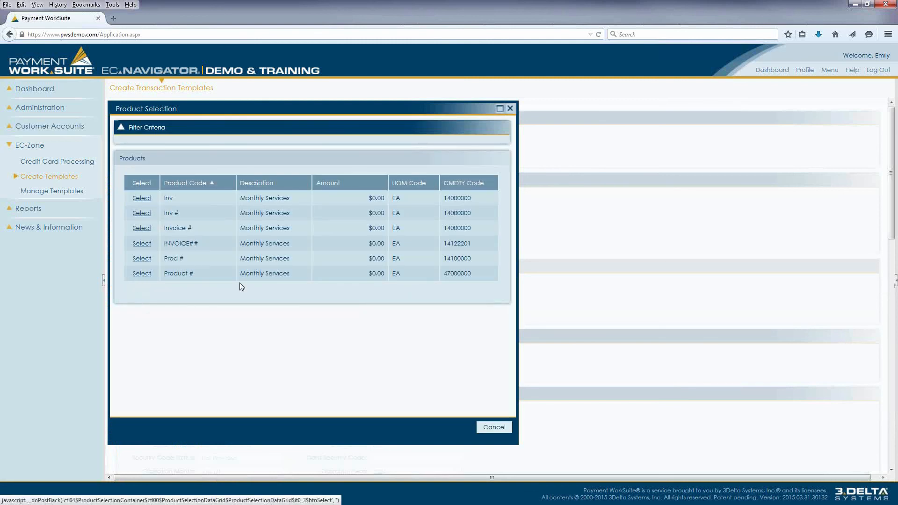
- Add the Invoice # product for Monthly Services as a line item of the template
{"action": "scroll", "coordinate": [354, 321], "scroll_direction": "down", "scroll_amount": 10}
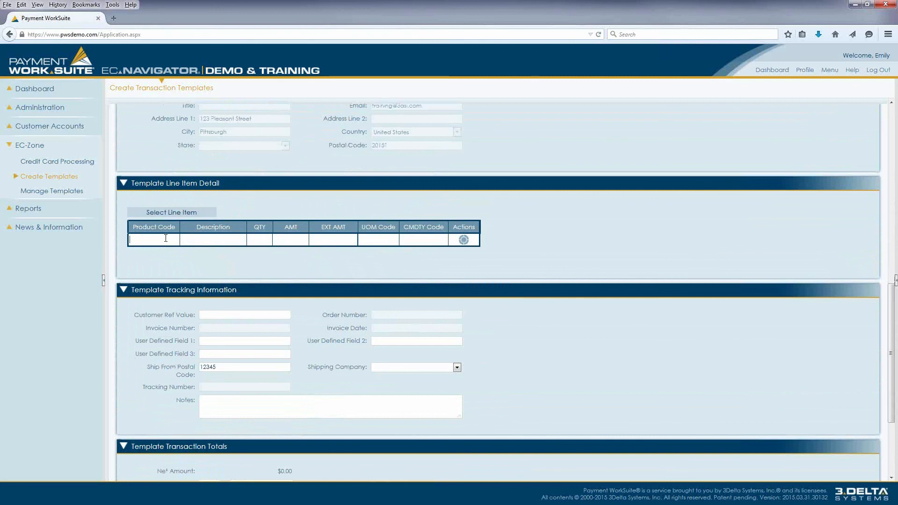
{"action": "type", "text": "inv"}
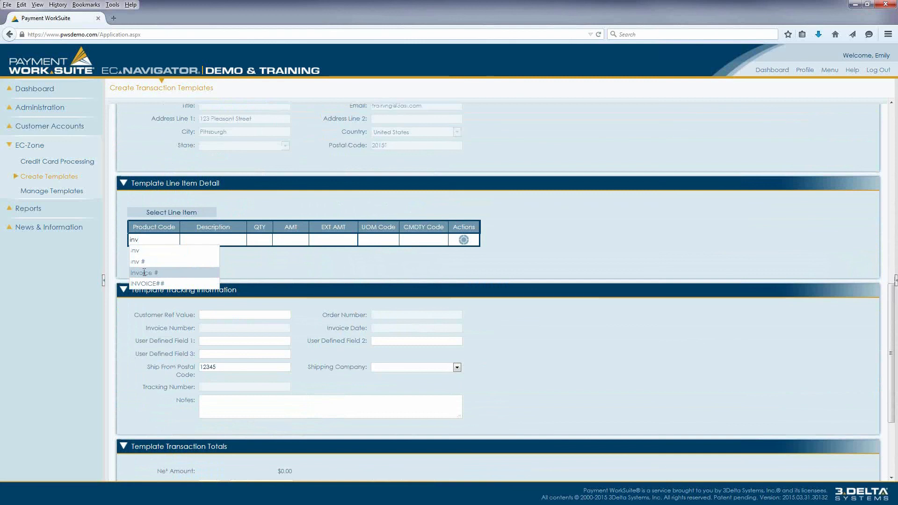
{"action": "left_click", "coordinate": [144, 272]}
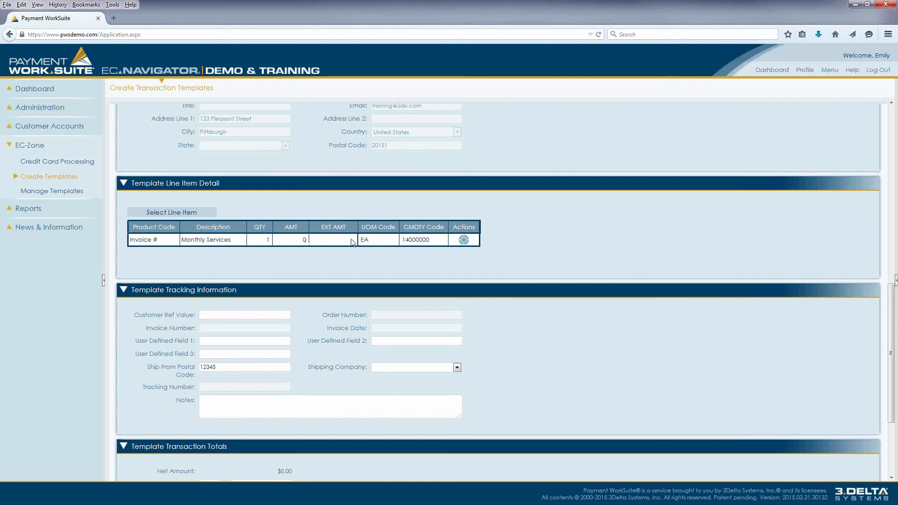
{"action": "mouse_move", "coordinate": [465, 241]}
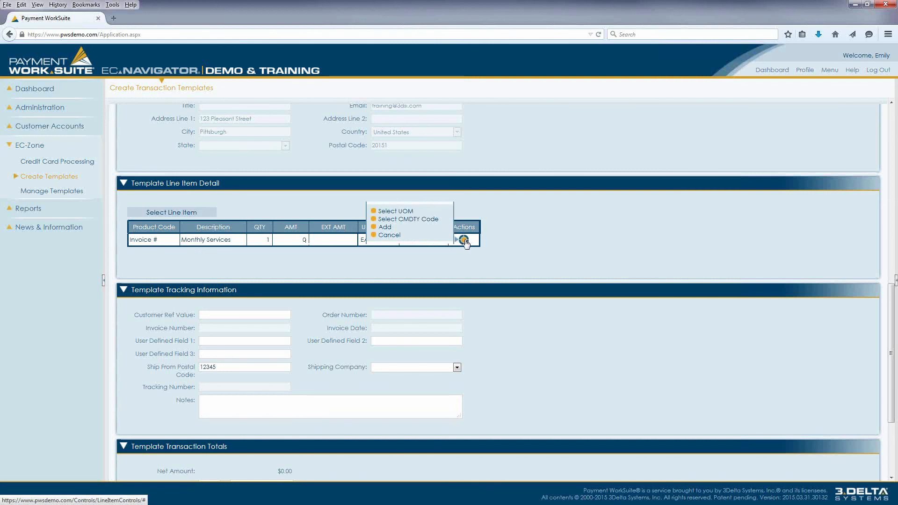
{"action": "left_click", "coordinate": [405, 227]}
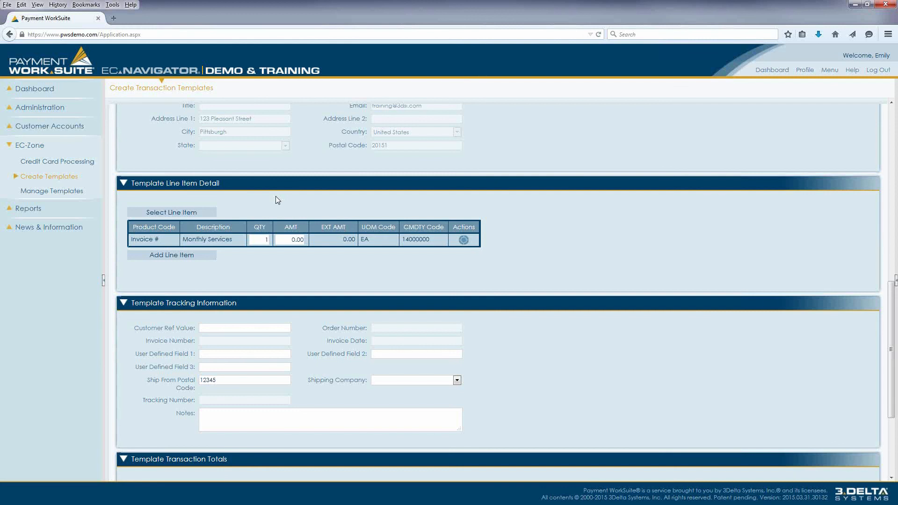
- Start a second, blank line item row in the template and cancel it
{"action": "left_click", "coordinate": [169, 256]}
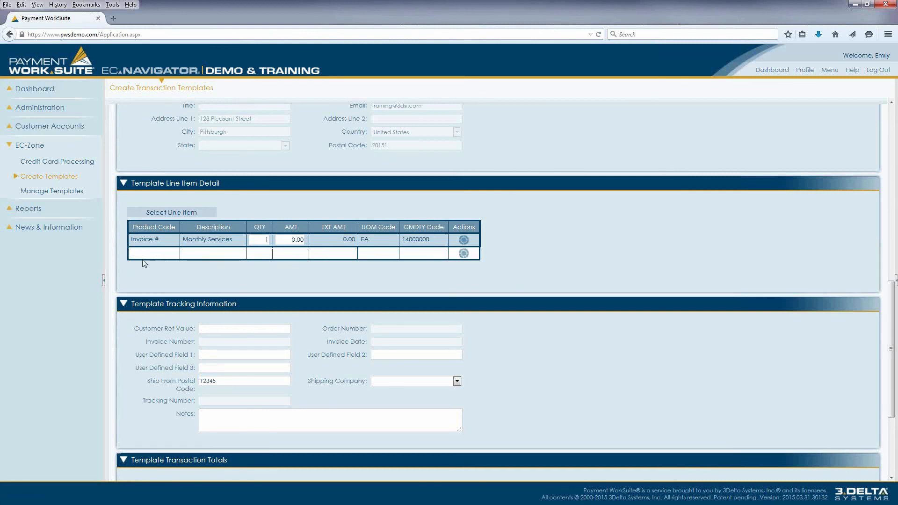
{"action": "left_click", "coordinate": [464, 253]}
{"action": "left_click", "coordinate": [432, 251]}
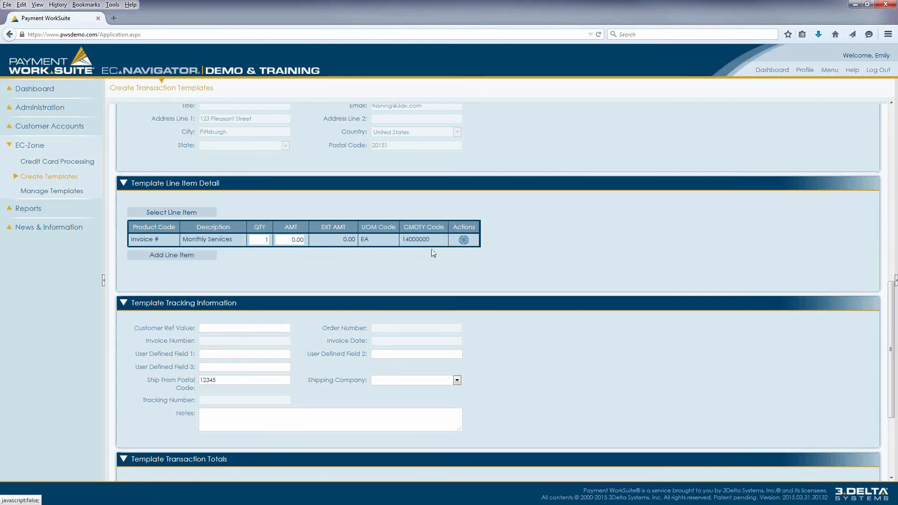
- Set the template's customer ref value to "Purchase Order #", user defined fields 1 to 3 to INTERNAL, and shipping company to FedEx
{"action": "scroll", "coordinate": [355, 261], "scroll_direction": "down", "scroll_amount": 3}
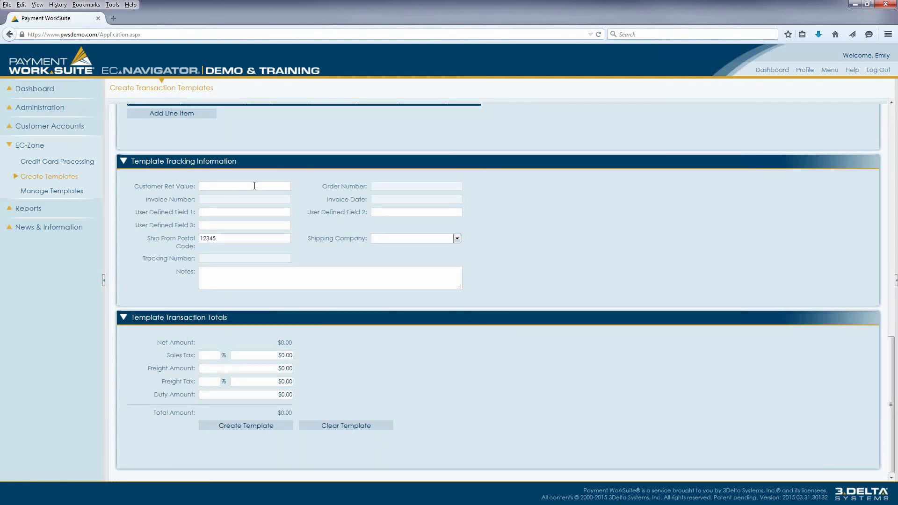
{"action": "left_click", "coordinate": [255, 185]}
{"action": "type", "text": "Purchase Order #"}
{"action": "left_click", "coordinate": [216, 214]}
{"action": "type", "text": "INTERNALINTERNALINTERNA"}
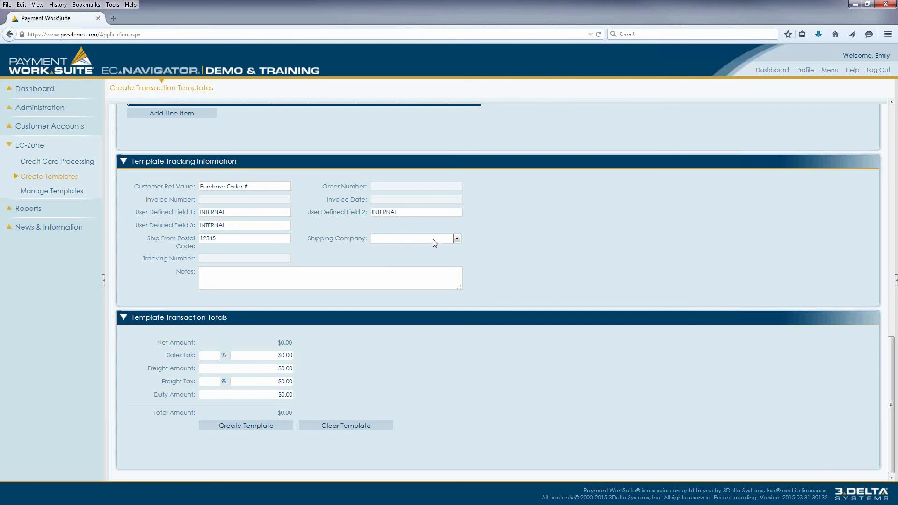
{"action": "left_click", "coordinate": [459, 239]}
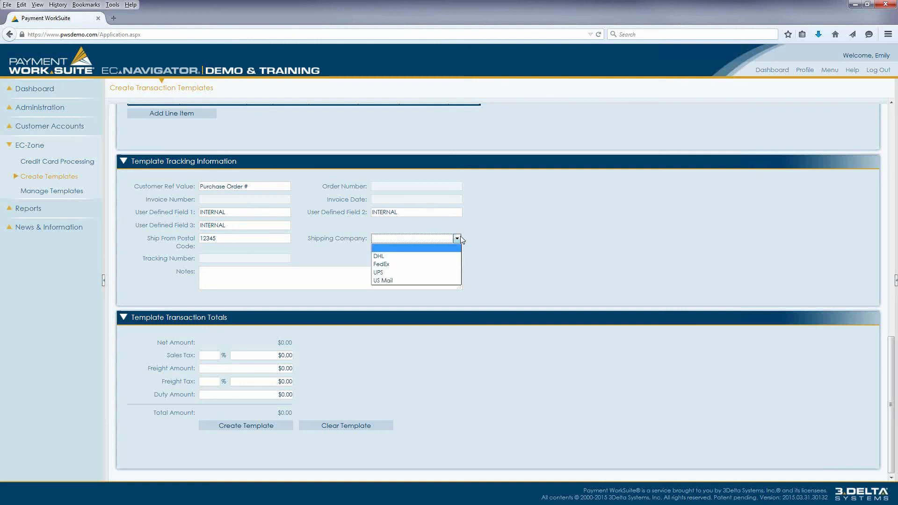
{"action": "left_click", "coordinate": [449, 265]}
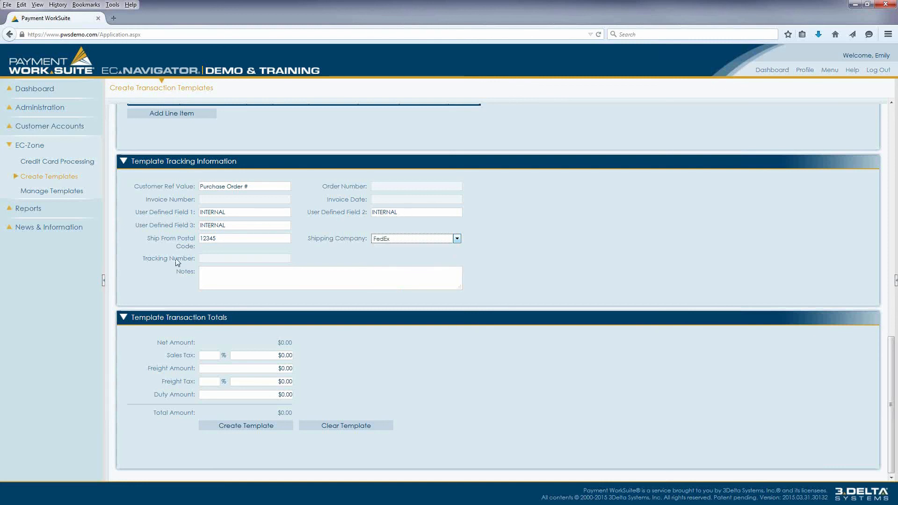
- Enter "Additional information to your customer - bottom of receipt." in the template's notes
{"action": "left_click", "coordinate": [252, 275]}
{"action": "type", "text": "Aapitional information t"}
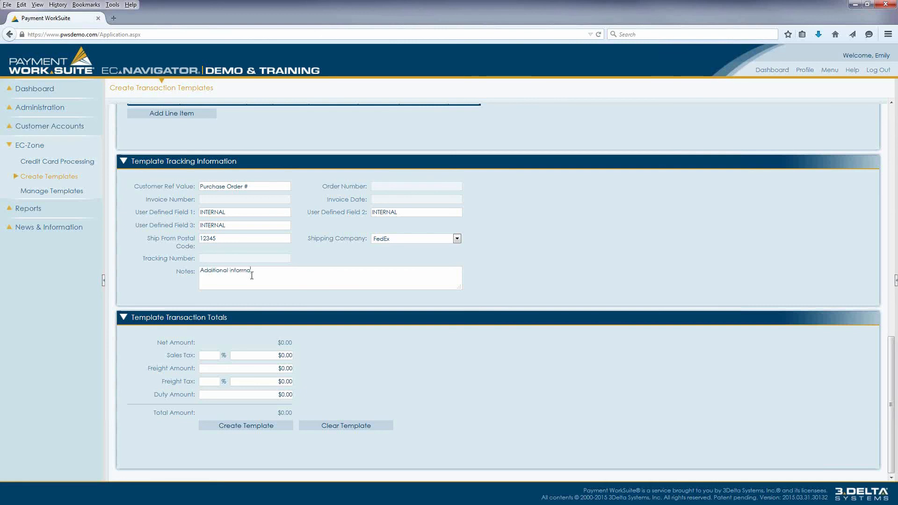
{"action": "type", "text": "o your cus"}
{"action": "type", "text": "tomer"}
{"action": "type", "text": " - bottom of rec"}
{"action": "type", "text": "eopt"}
{"action": "key", "text": "BackSpace"}
{"action": "key", "text": "BackSpace"}
{"action": "key", "text": "BackSpace"}
{"action": "type", "text": "ip"}
- Set the template's sales tax to 6% and create the template
{"action": "left_click", "coordinate": [234, 425]}
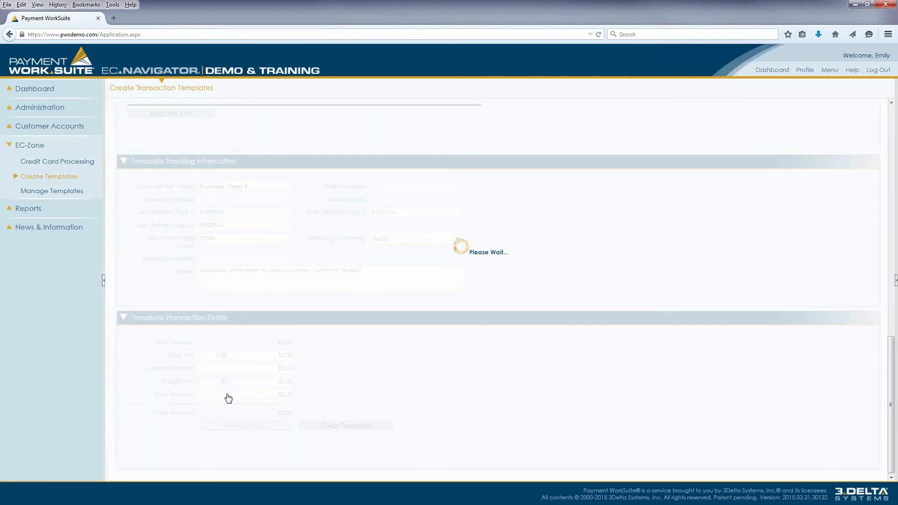
{"action": "scroll", "coordinate": [230, 416], "scroll_direction": "down", "scroll_amount": 1}
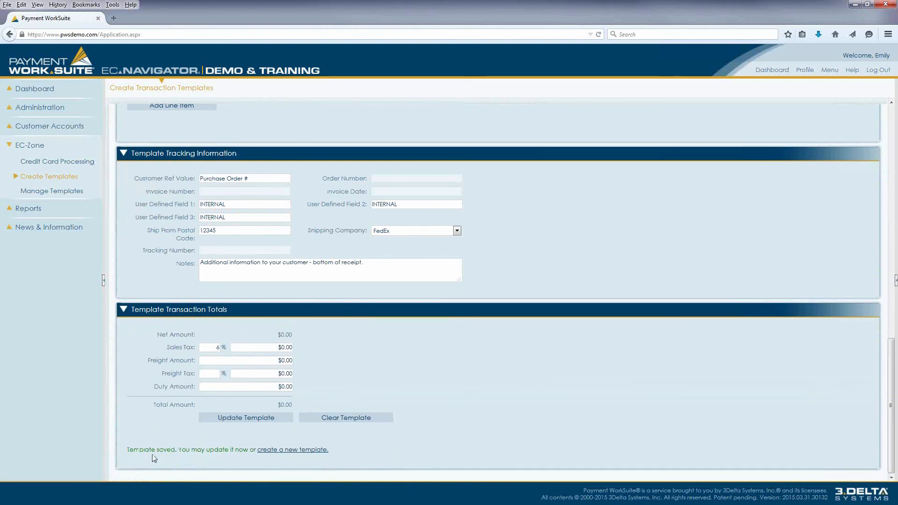